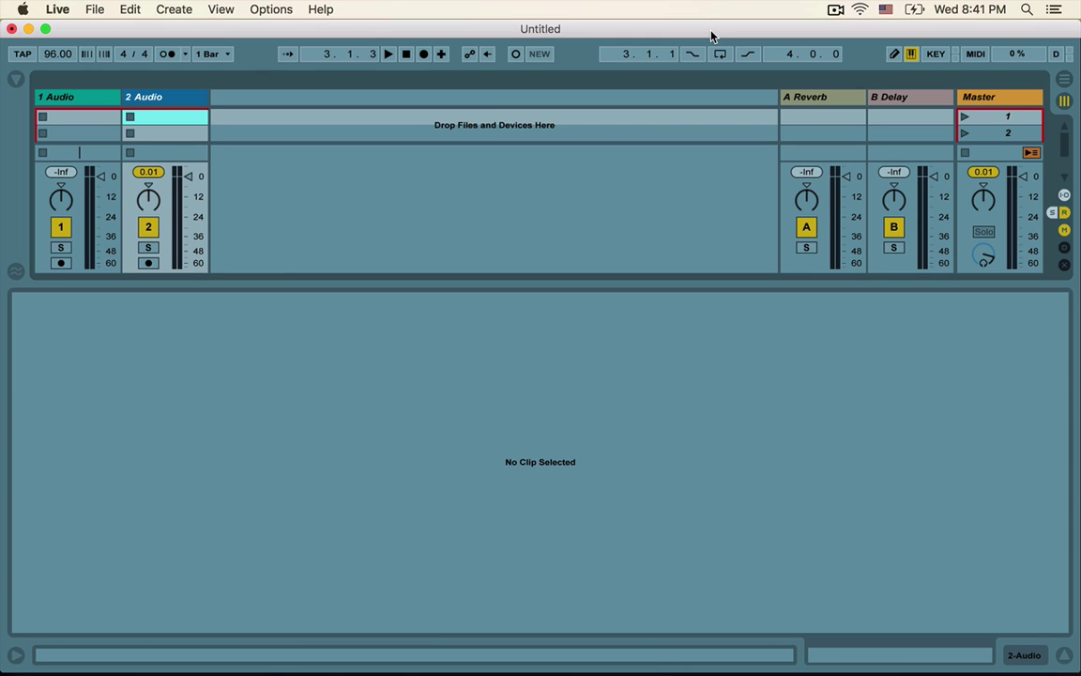
# - Open the Garbage > SHIT folder in Finder, placed beside Live's tracks
pyautogui.click(291, 656)
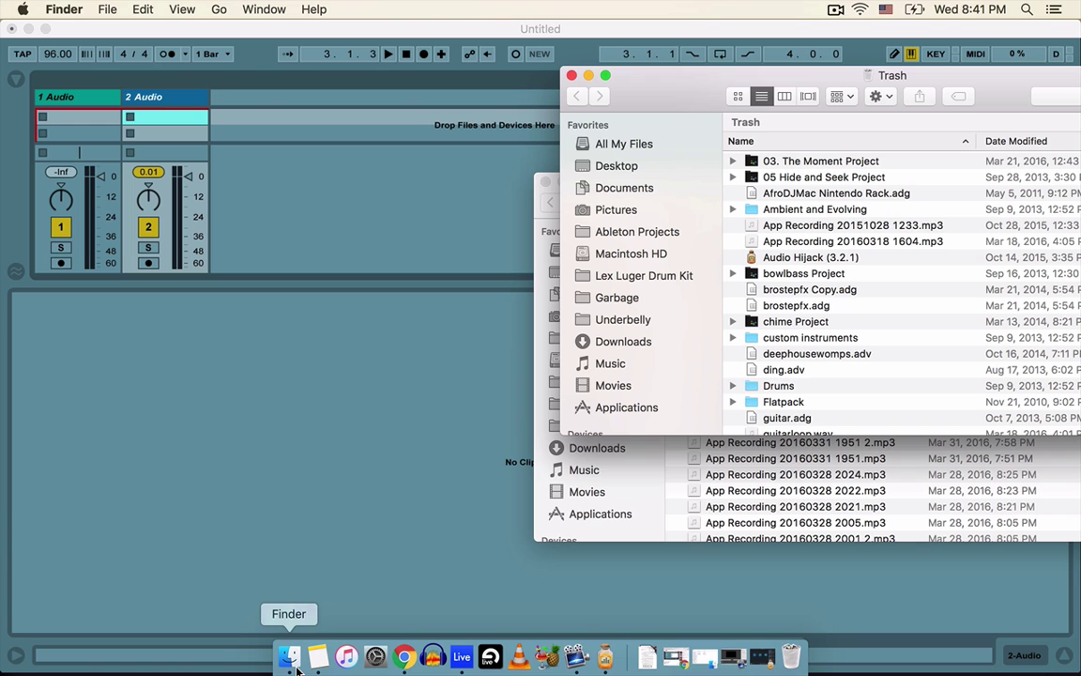
pyautogui.moveTo(660, 93); pyautogui.dragTo(625, 191)
pyautogui.click(631, 397)
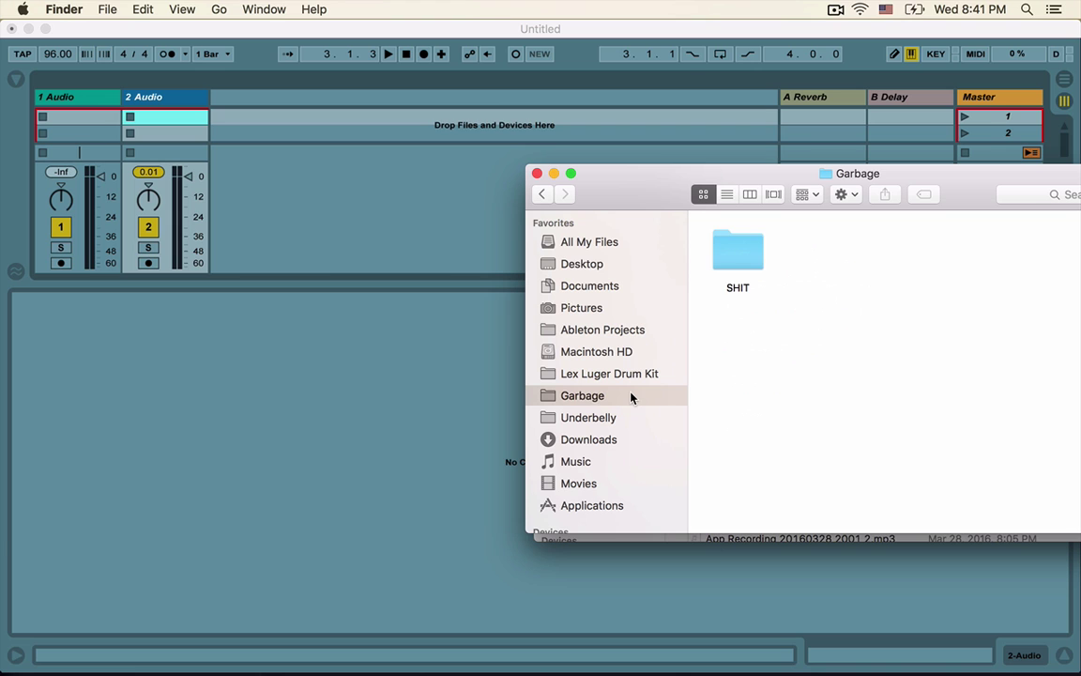
pyautogui.doubleClick(732, 251)
# - Drag AWFUL.mp3 into the first clip slot of the 2 Audio track
pyautogui.moveTo(612, 197); pyautogui.dragTo(561, 207)
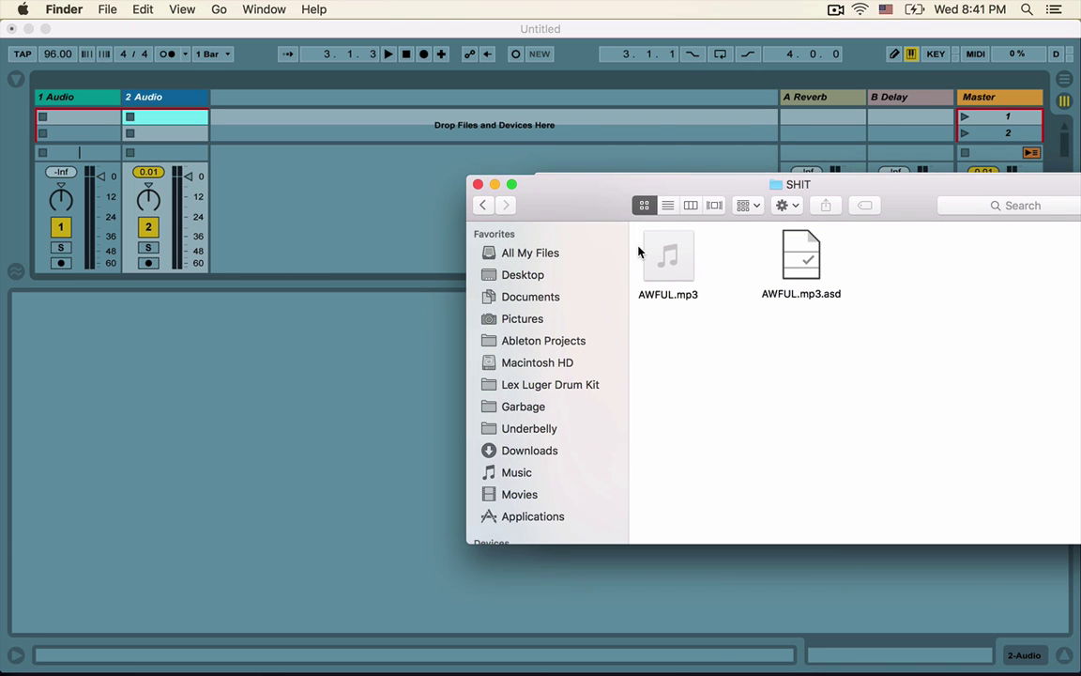
pyautogui.moveTo(683, 241); pyautogui.dragTo(180, 116)
pyautogui.click(180, 116)
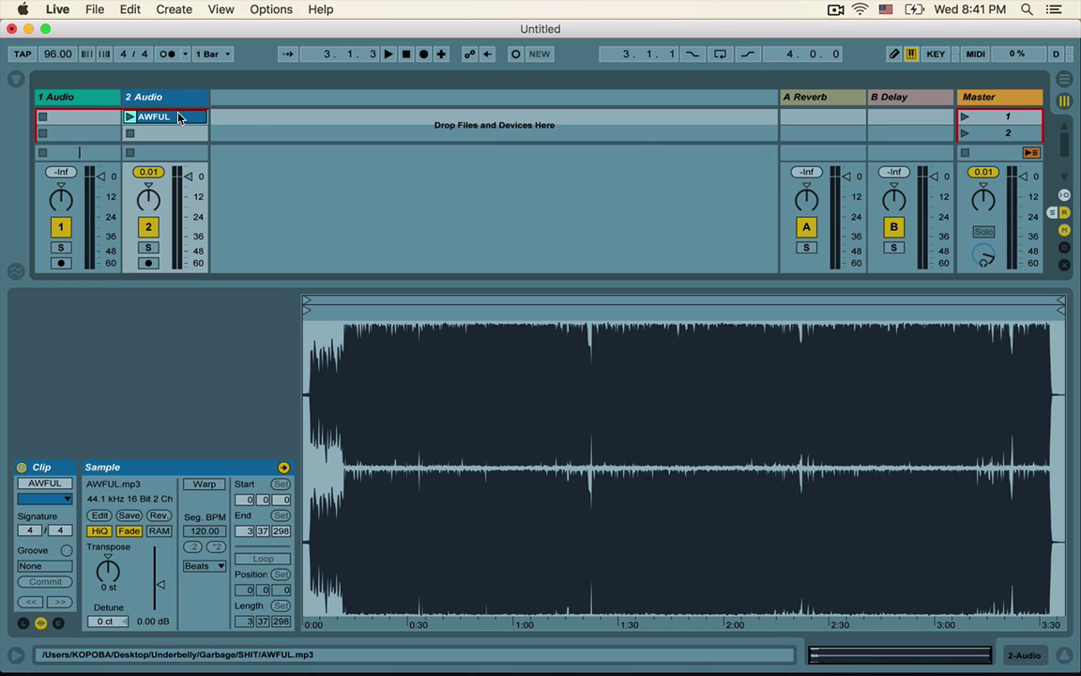
# - Play the AWFUL clip, stop it, and zoom the Sample Editor to its first 35 seconds
pyautogui.click(130, 117)
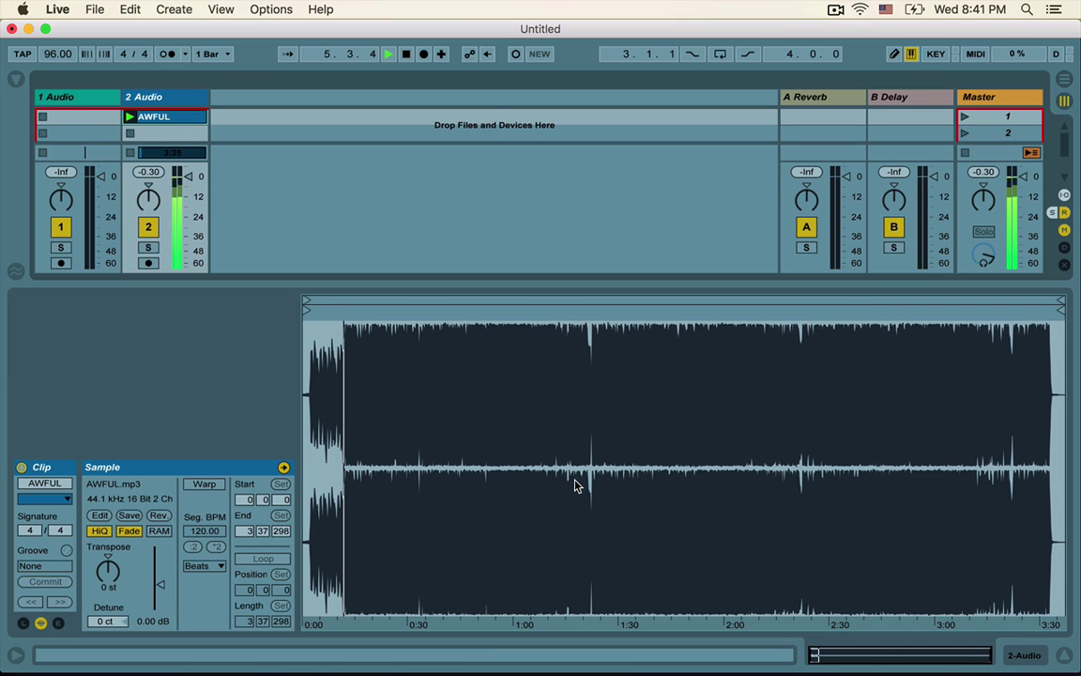
pyautogui.press('space')
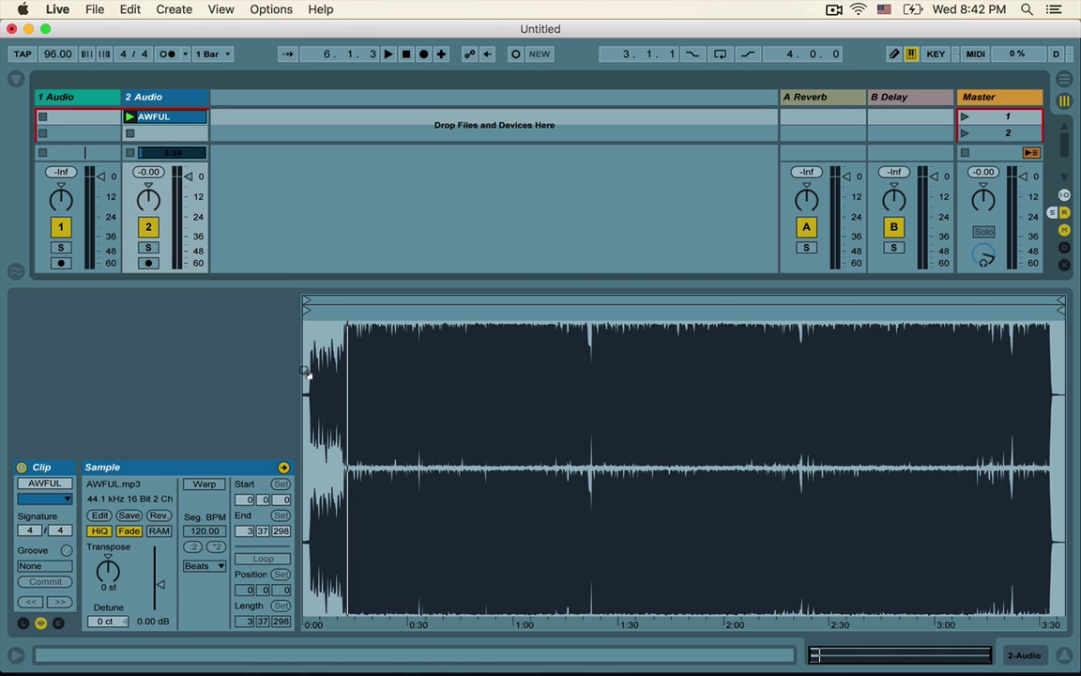
pyautogui.scroll(10, 305, 372)
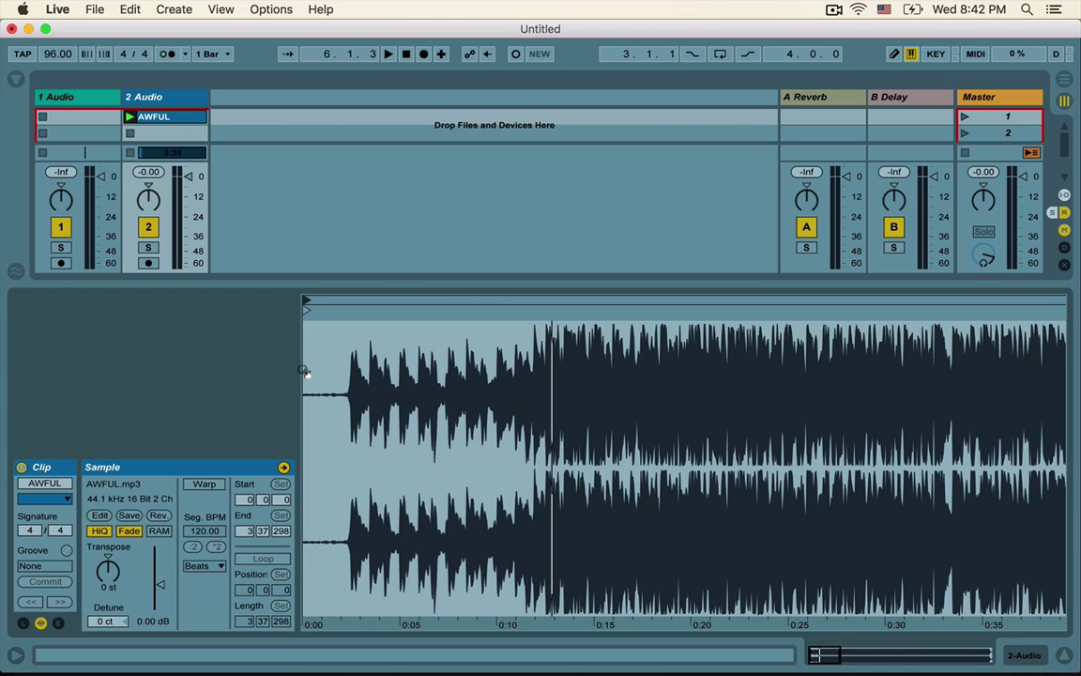
# - Audition the clip, move its start marker roughly to 0:06, and zoom in there
pyautogui.press('space')
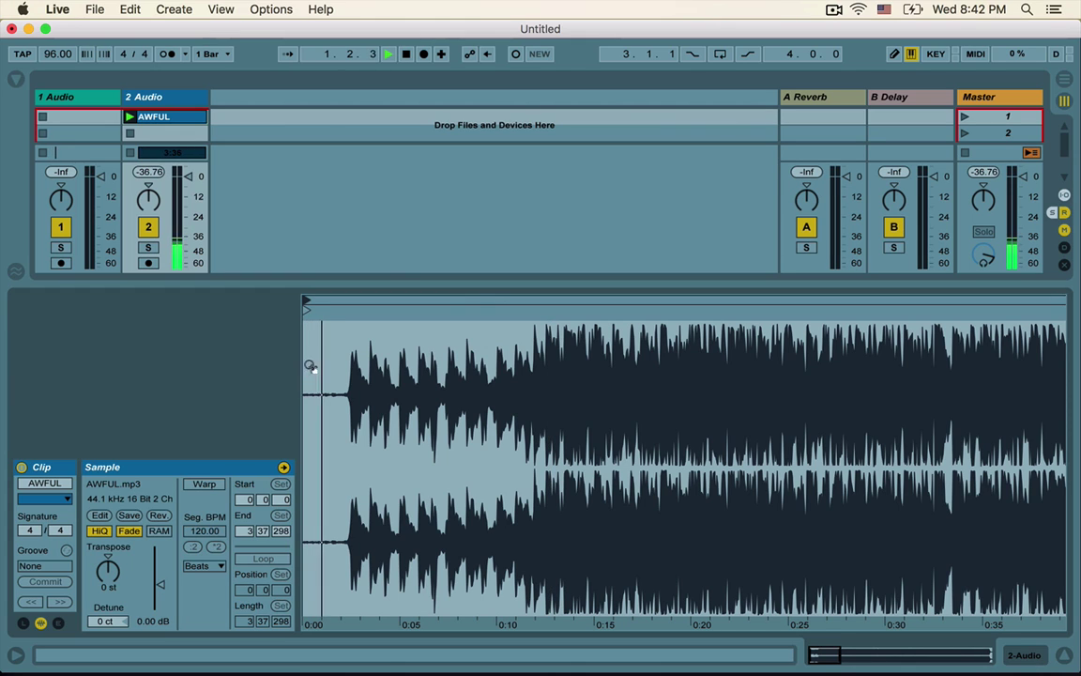
pyautogui.moveTo(306, 310)
pyautogui.mouseDown()
pyautogui.moveTo(415, 312)
pyautogui.moveTo(421, 328)
pyautogui.mouseUp()
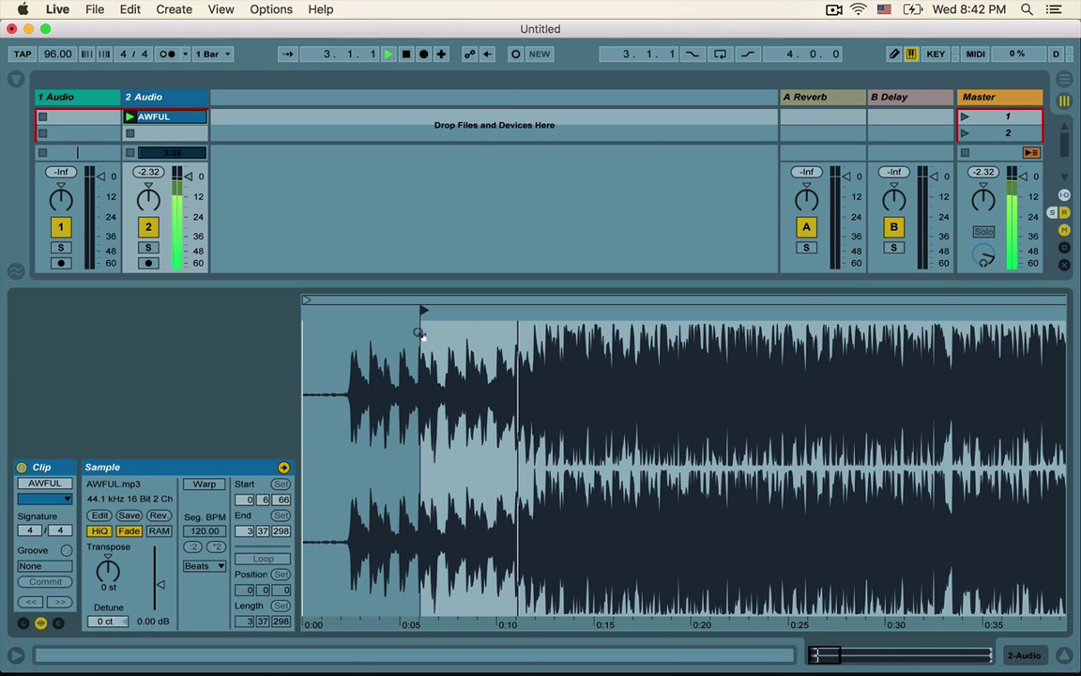
pyautogui.press('space')
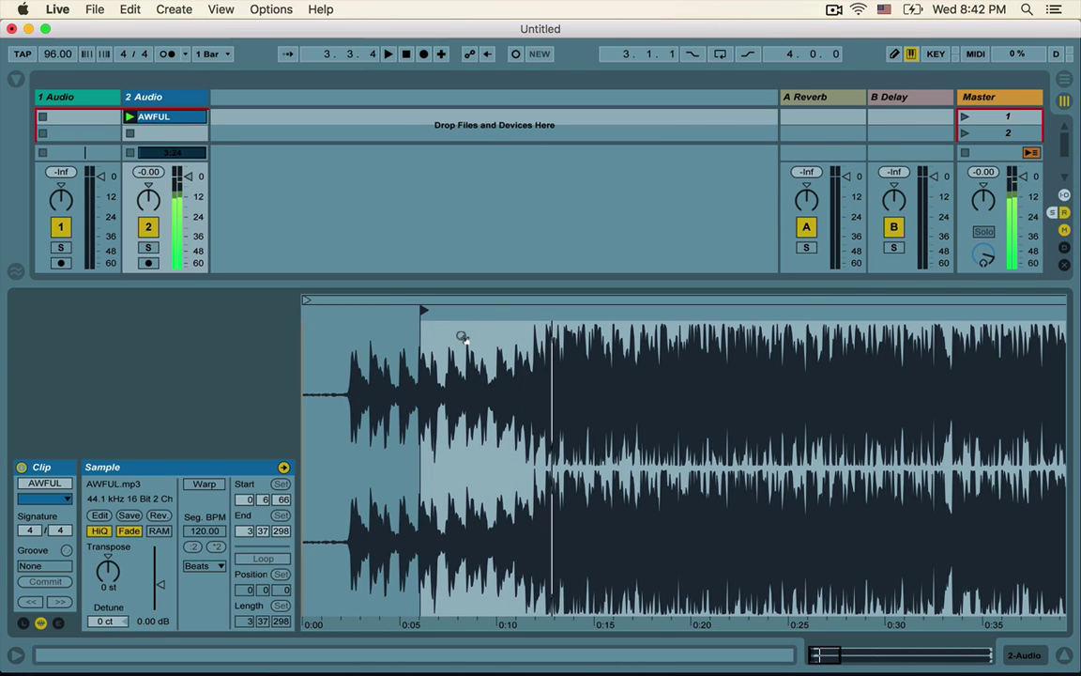
pyautogui.moveTo(463, 319); pyautogui.dragTo(736, 336)
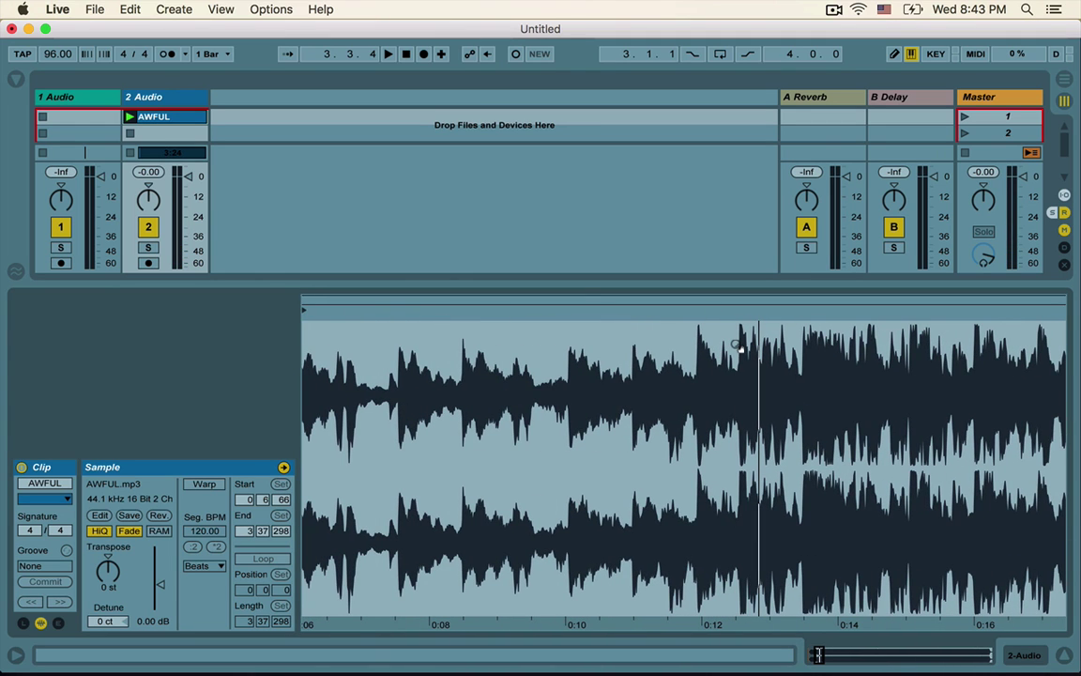
# - Fine-tune the start marker onto the first loud transient at 0:12:552 and play from it
pyautogui.moveTo(306, 313)
pyautogui.mouseDown()
pyautogui.moveTo(615, 319)
pyautogui.moveTo(738, 360)
pyautogui.mouseUp()
pyautogui.press('+')
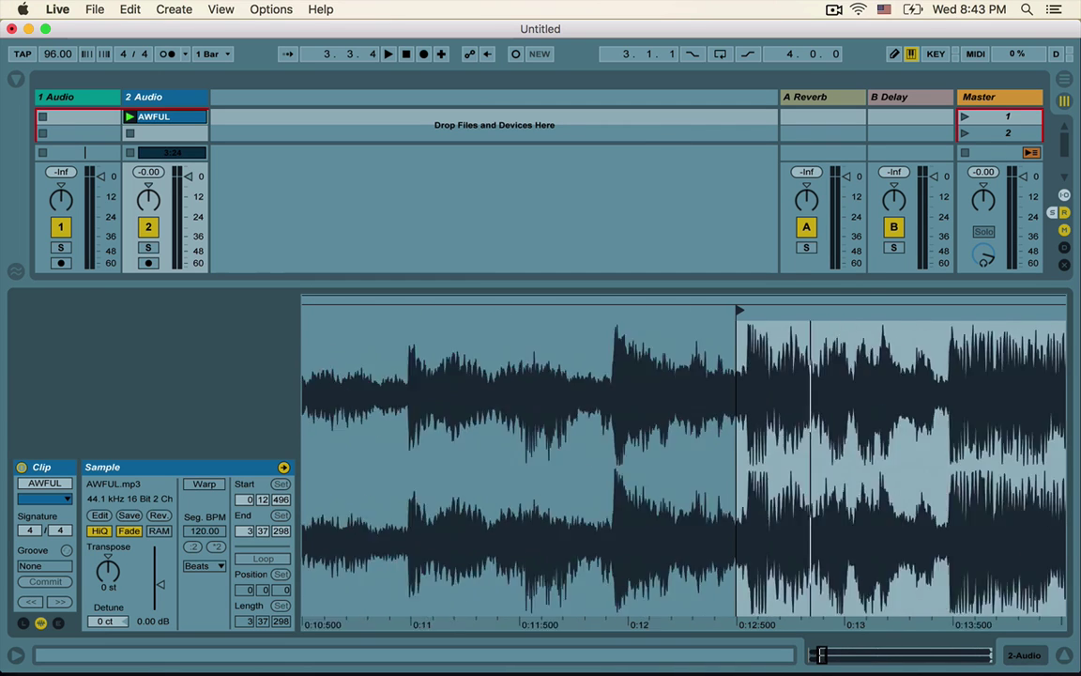
pyautogui.moveTo(741, 312)
pyautogui.mouseDown()
pyautogui.moveTo(821, 312)
pyautogui.moveTo(807, 312)
pyautogui.mouseUp()
pyautogui.press('+')
pyautogui.press('+')
pyautogui.press('-')
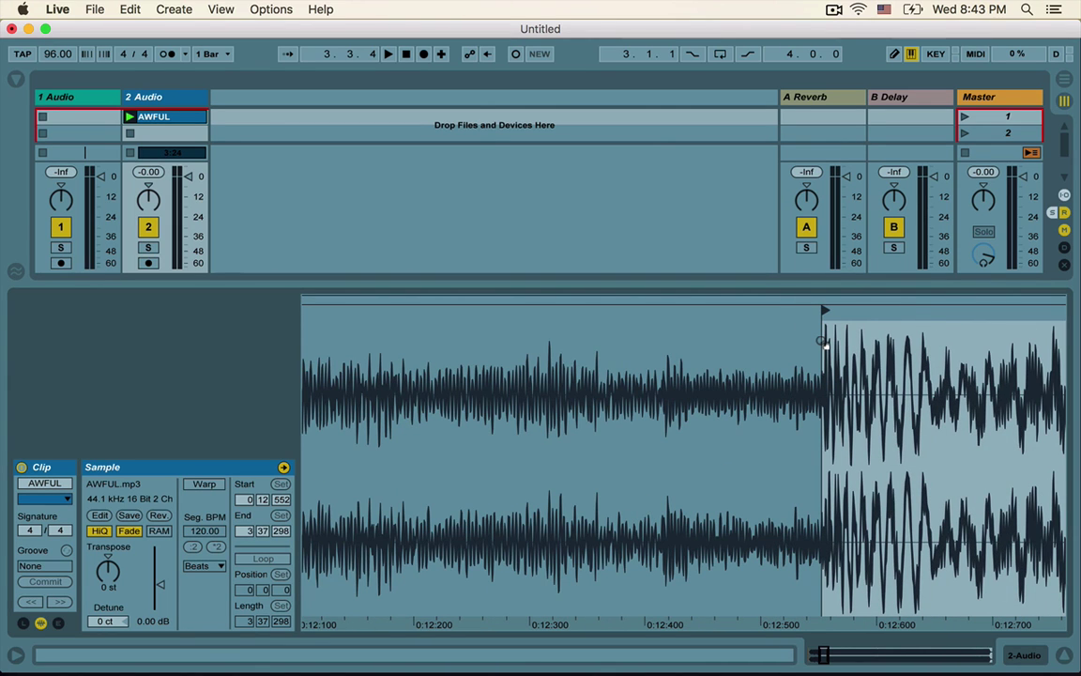
pyautogui.press('-')
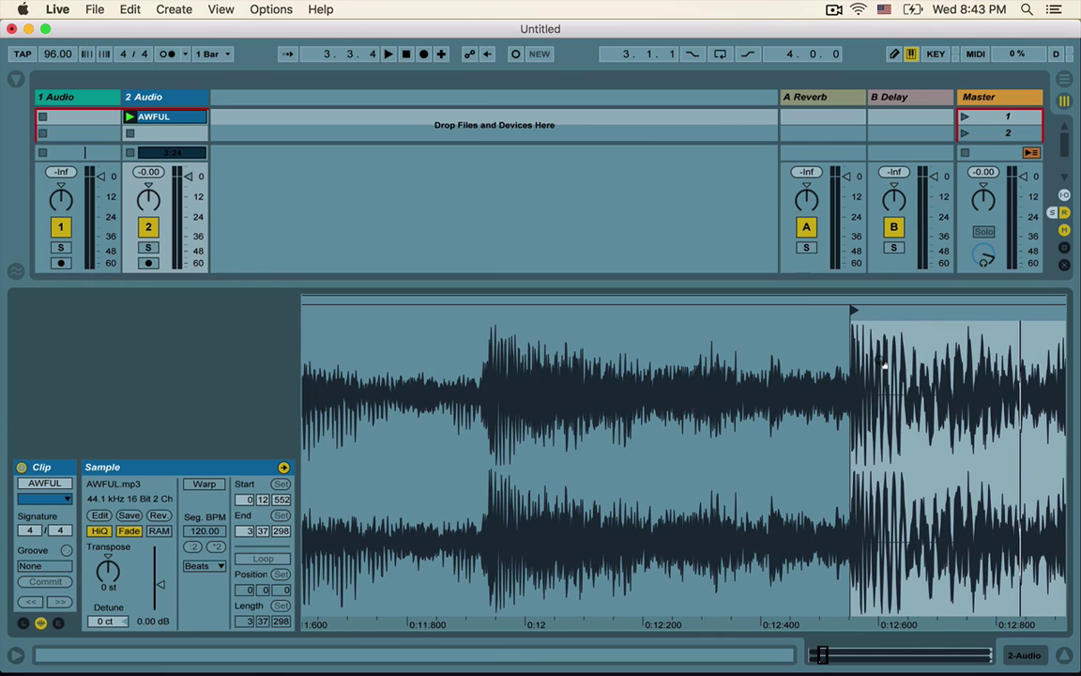
pyautogui.press('space')
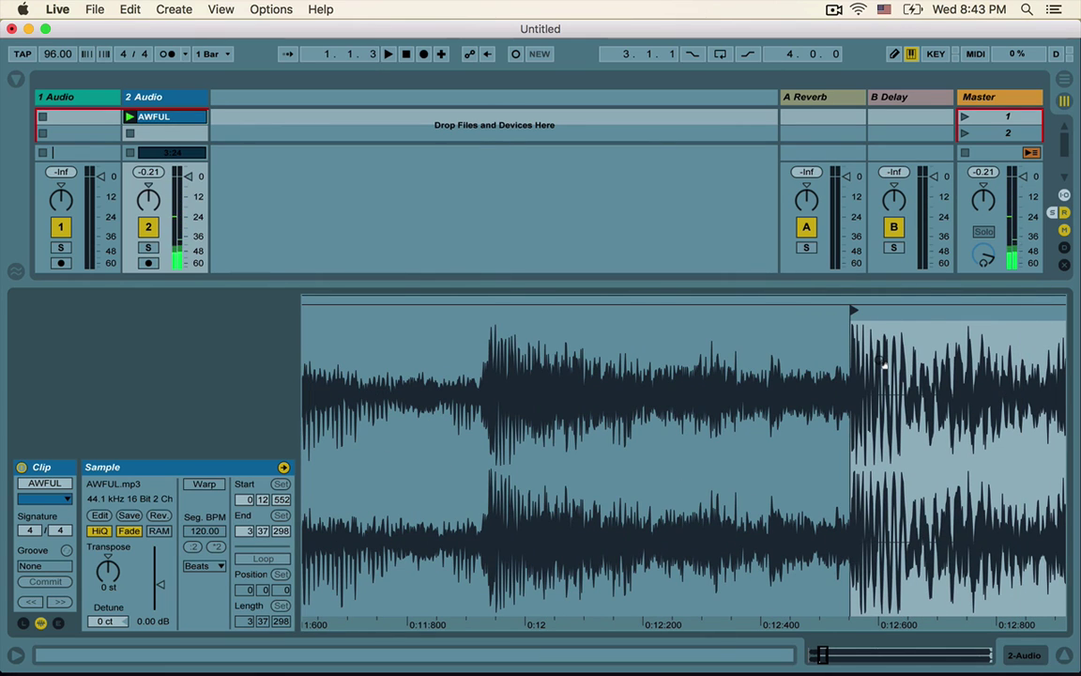
pyautogui.hscroll(3, 844, 342)
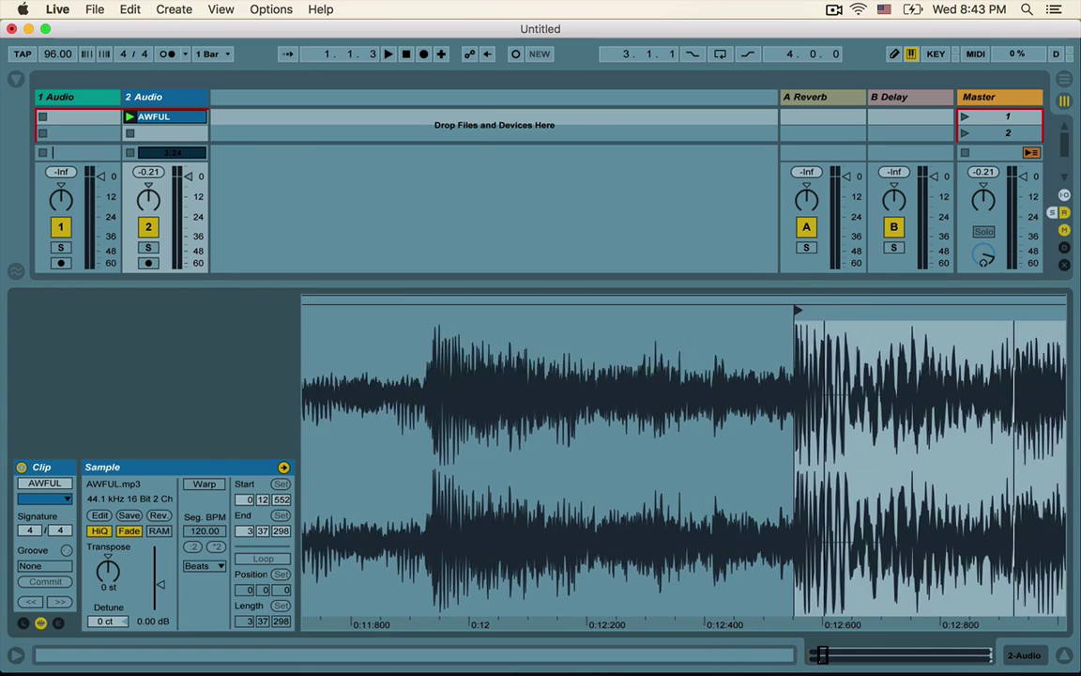
# - Warp the clip straight from its start marker at 96 BPM and switch on the metronome
pyautogui.rightClick(783, 316)
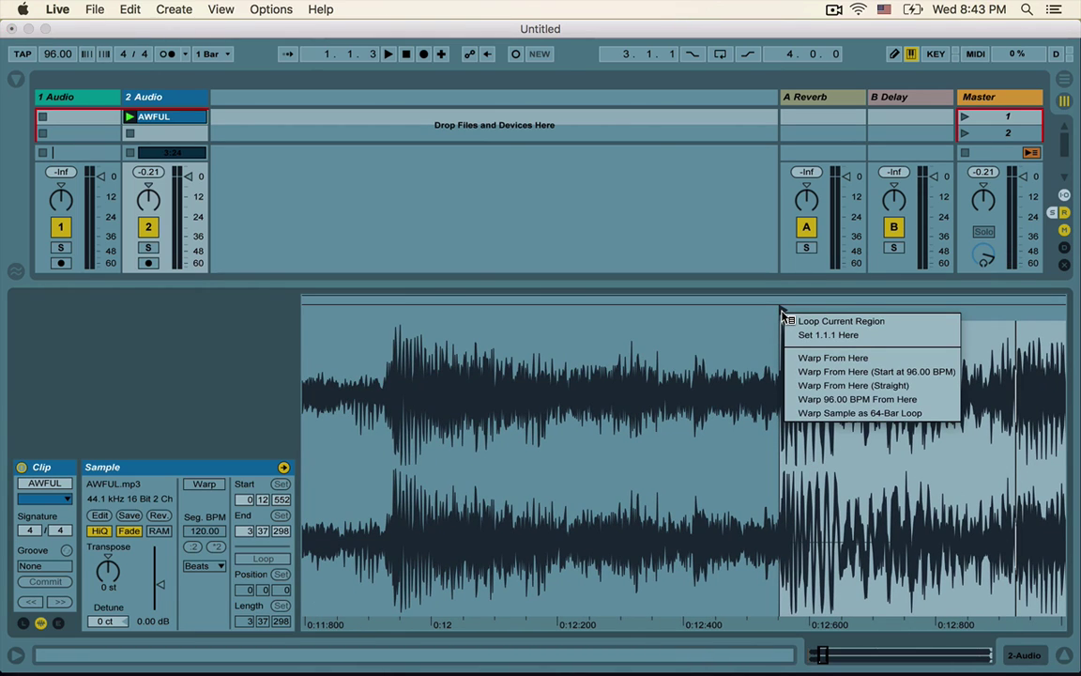
pyautogui.click(812, 386)
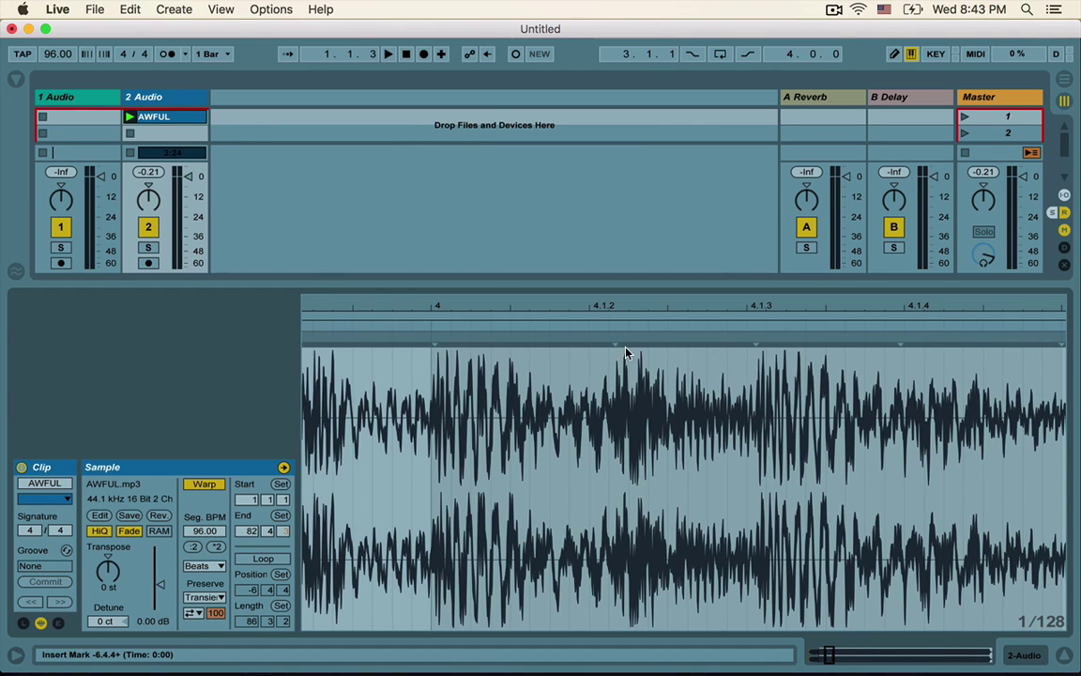
pyautogui.moveTo(526, 309)
pyautogui.mouseDown()
pyautogui.moveTo(514, 306)
pyautogui.moveTo(651, 300)
pyautogui.moveTo(723, 282)
pyautogui.moveTo(582, 301)
pyautogui.mouseUp()
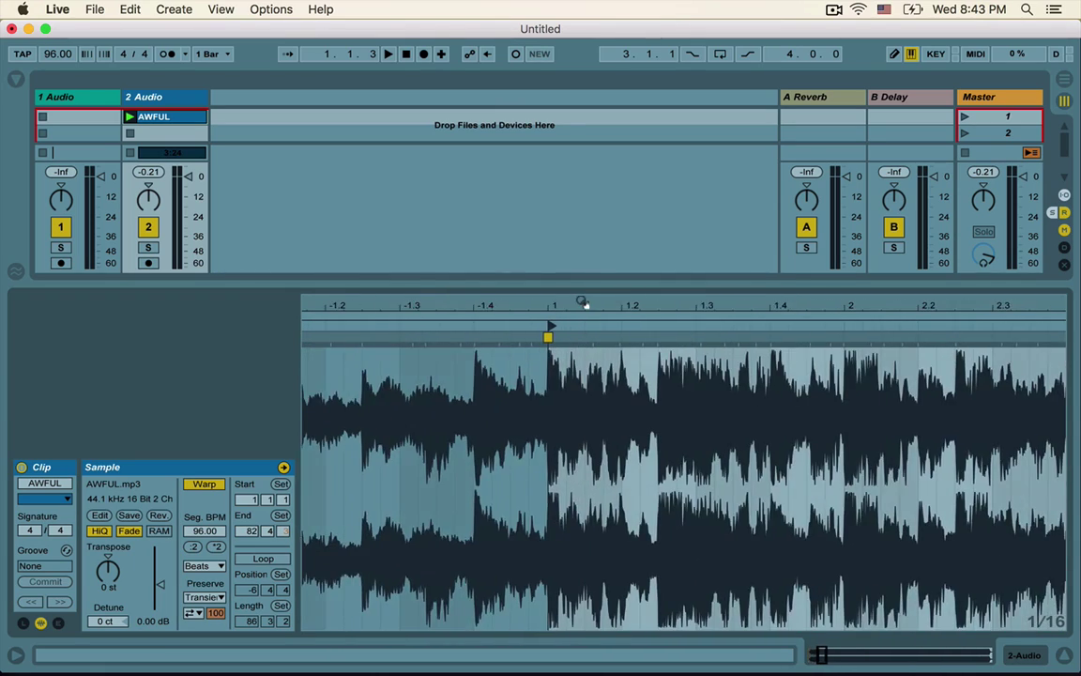
pyautogui.click(199, 532)
pyautogui.click(167, 55)
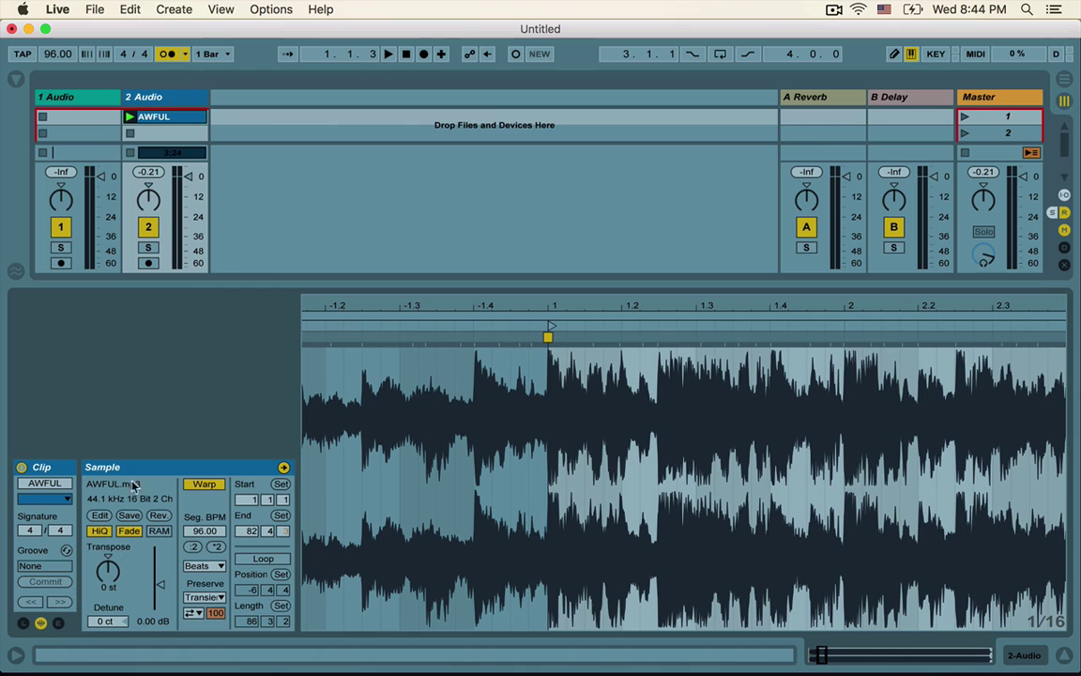
# - Hear the metronome alone with 2 Audio off, then the warped clip against it
pyautogui.click(148, 228)
pyautogui.press('space')
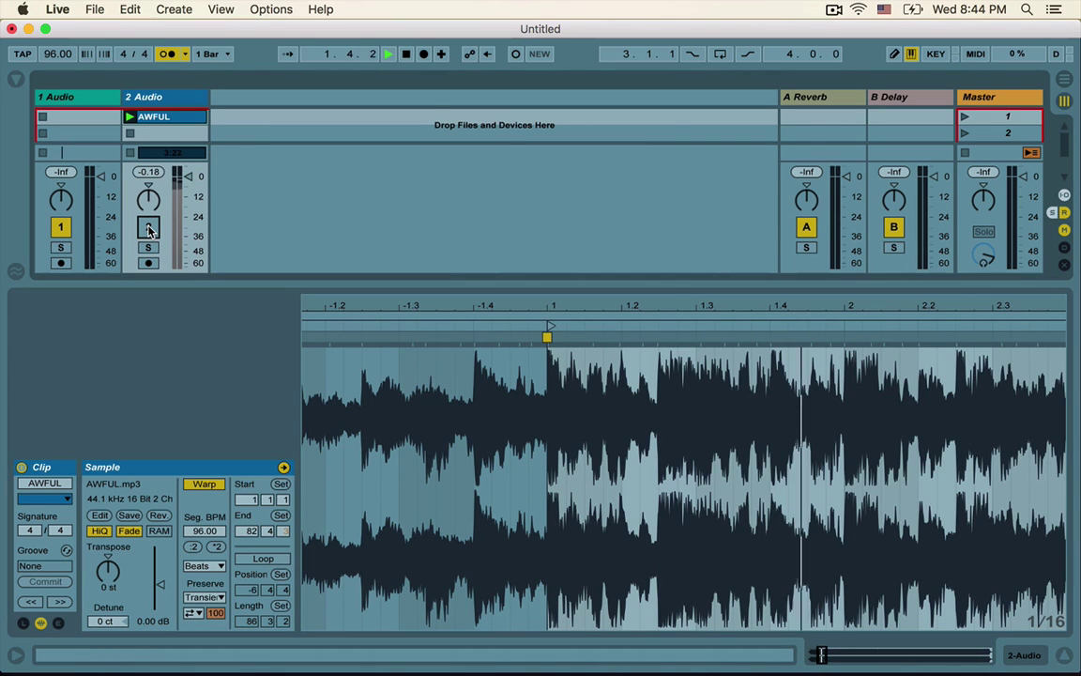
pyautogui.press('space')
pyautogui.click(148, 228)
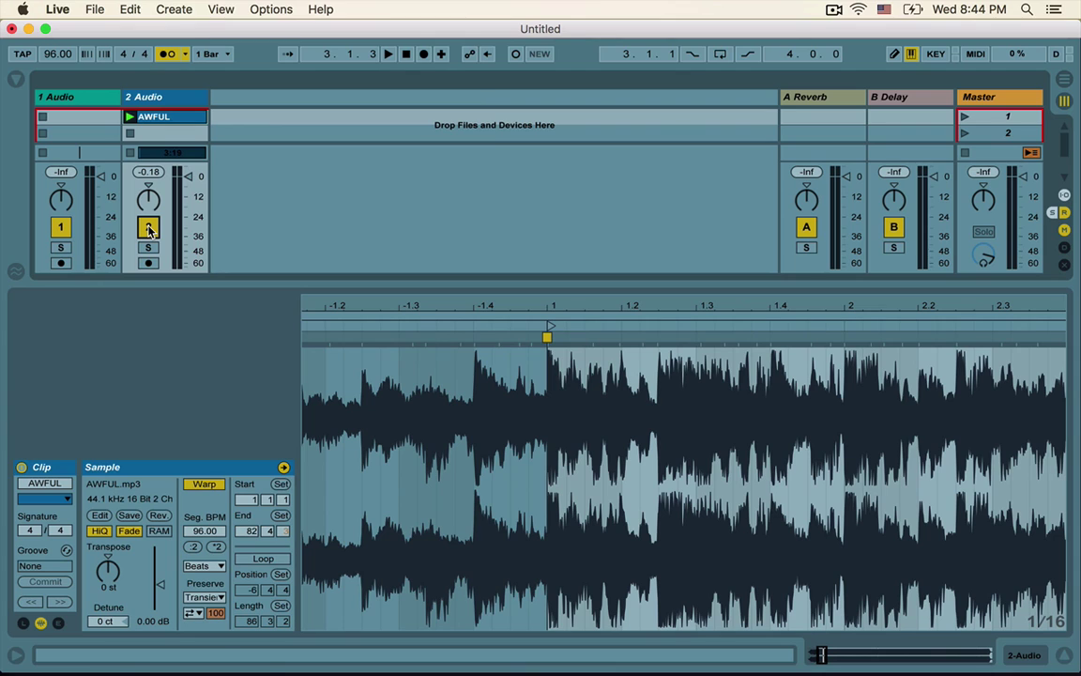
pyautogui.press('space')
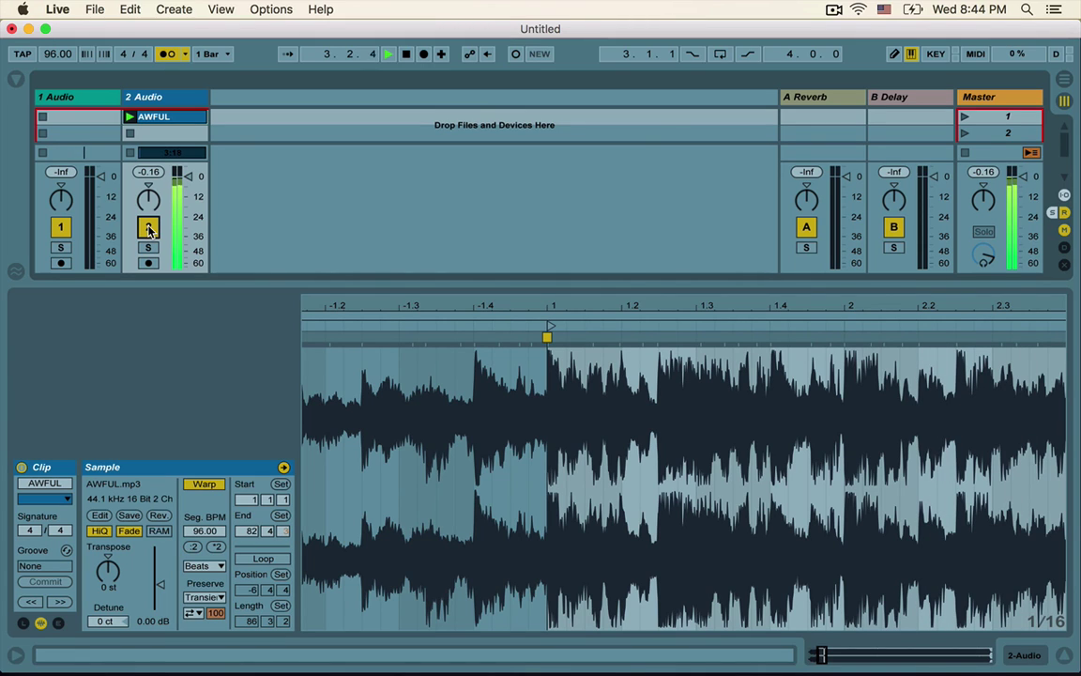
pyautogui.press('space')
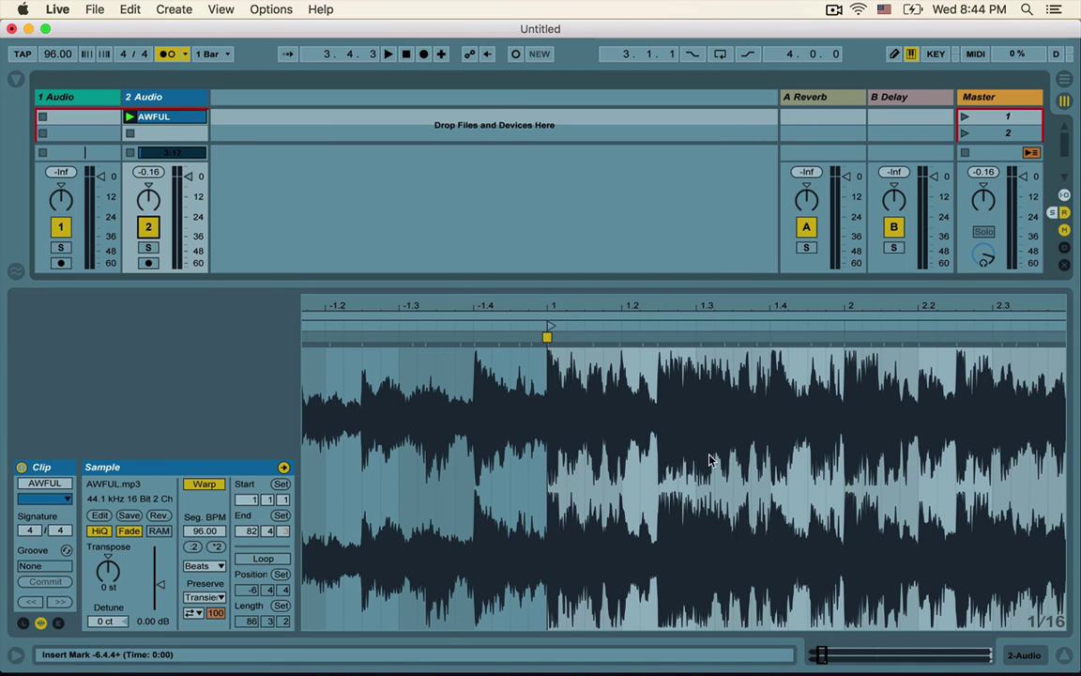
# - Zoom into the clip's first downbeat and set an insert marker near bar 2
pyautogui.moveTo(642, 303); pyautogui.dragTo(644, 324)
pyautogui.scroll(2, 639, 299)
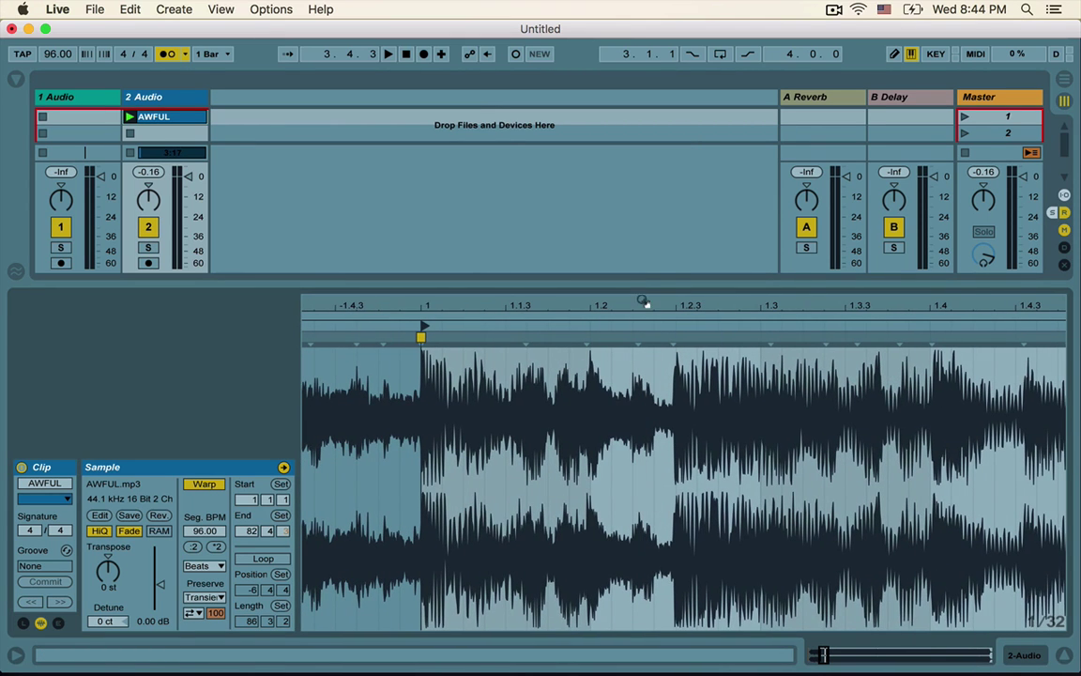
pyautogui.hscroll(2, 656, 321)
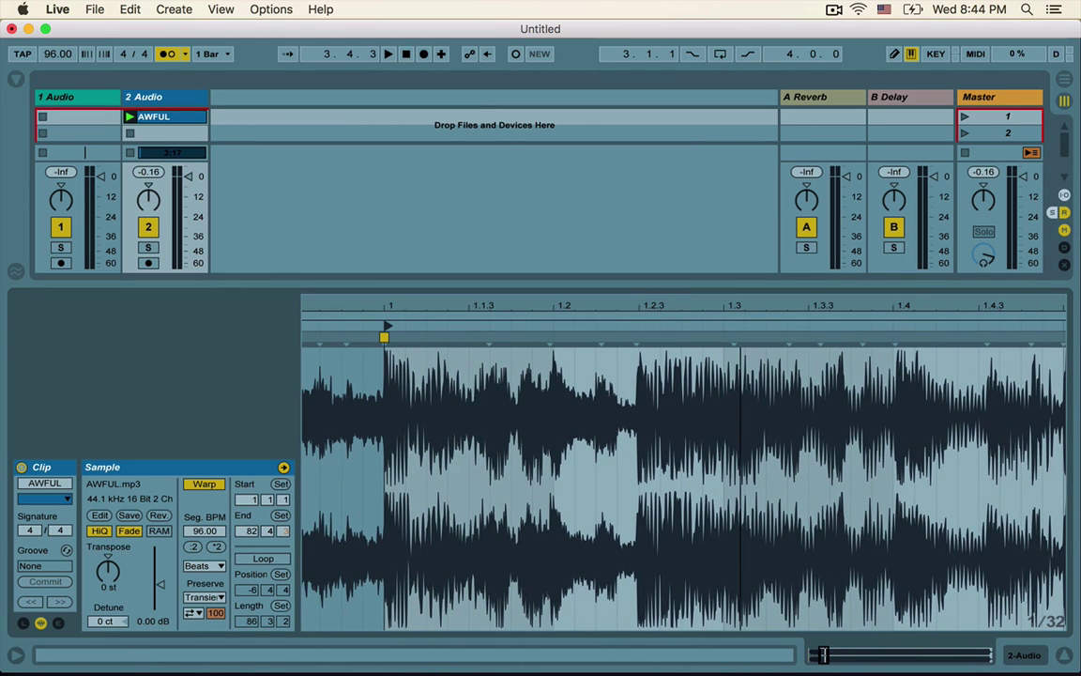
pyautogui.scroll(-3, 730, 326)
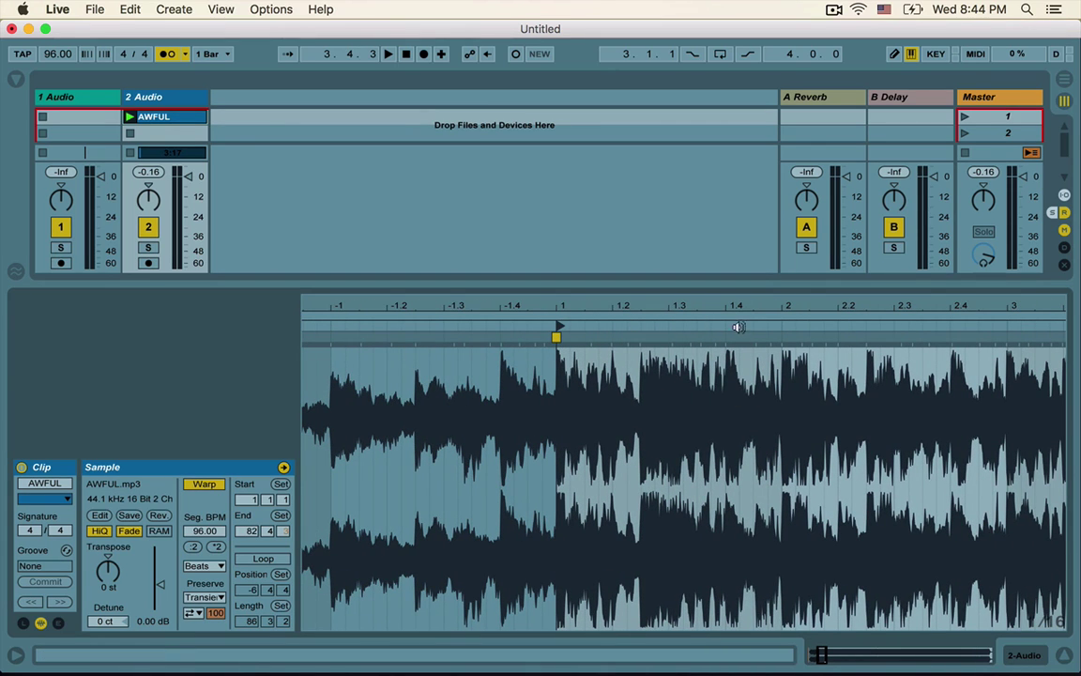
pyautogui.click(801, 394)
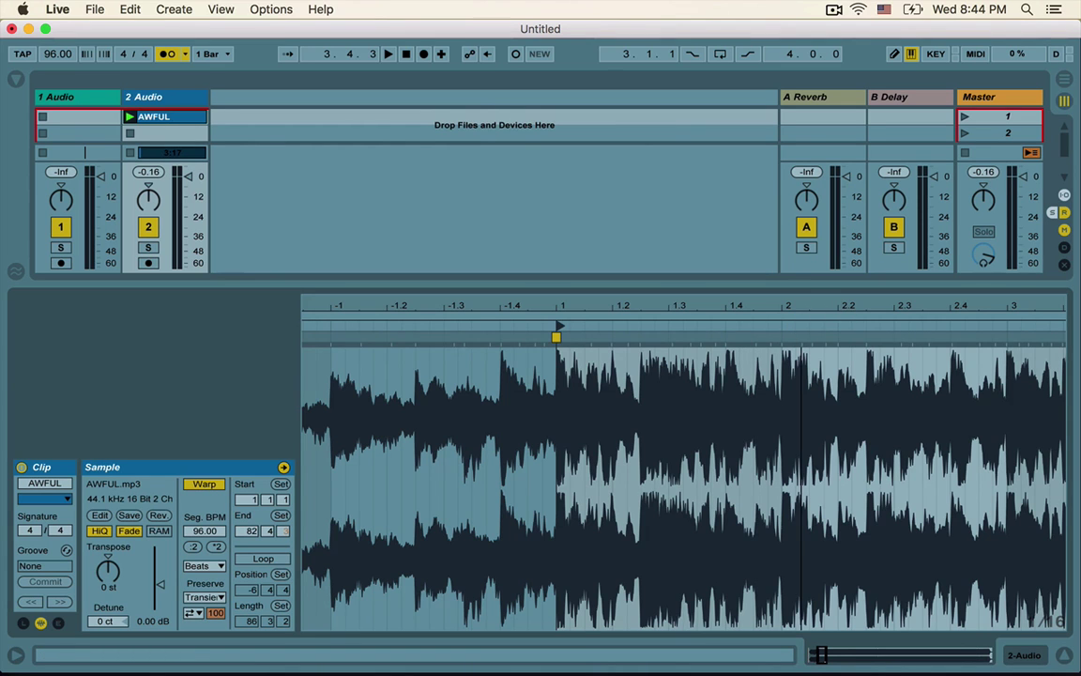
pyautogui.press('+')
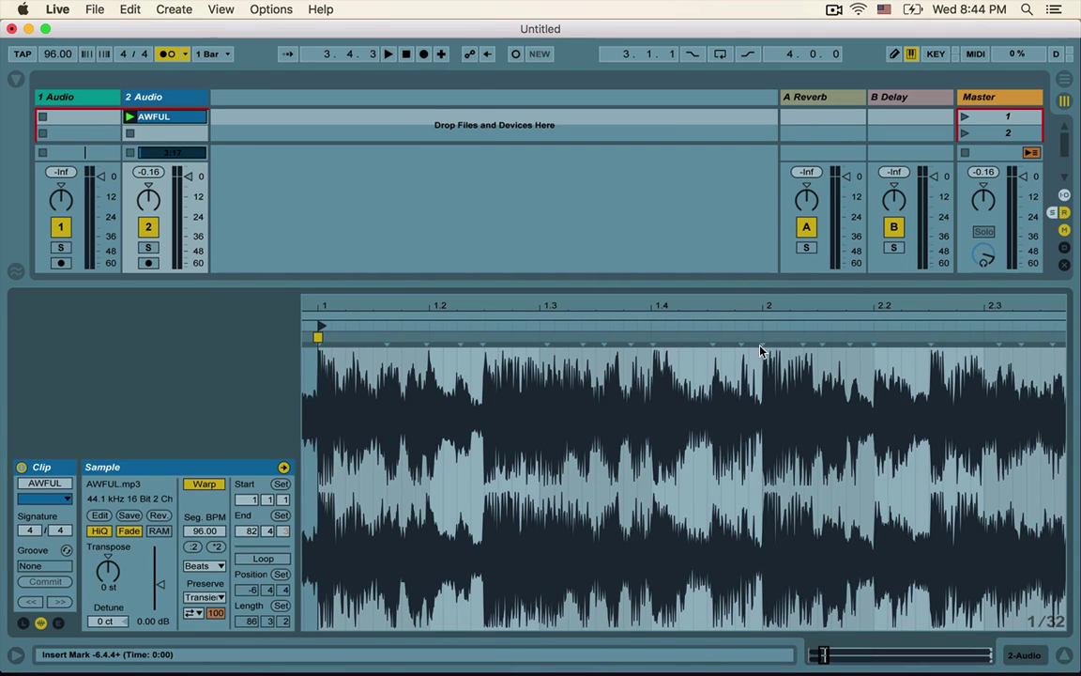
# - Inspect the clip's warping around bars 69–70, then show the whole waveform again
pyautogui.doubleClick(773, 307)
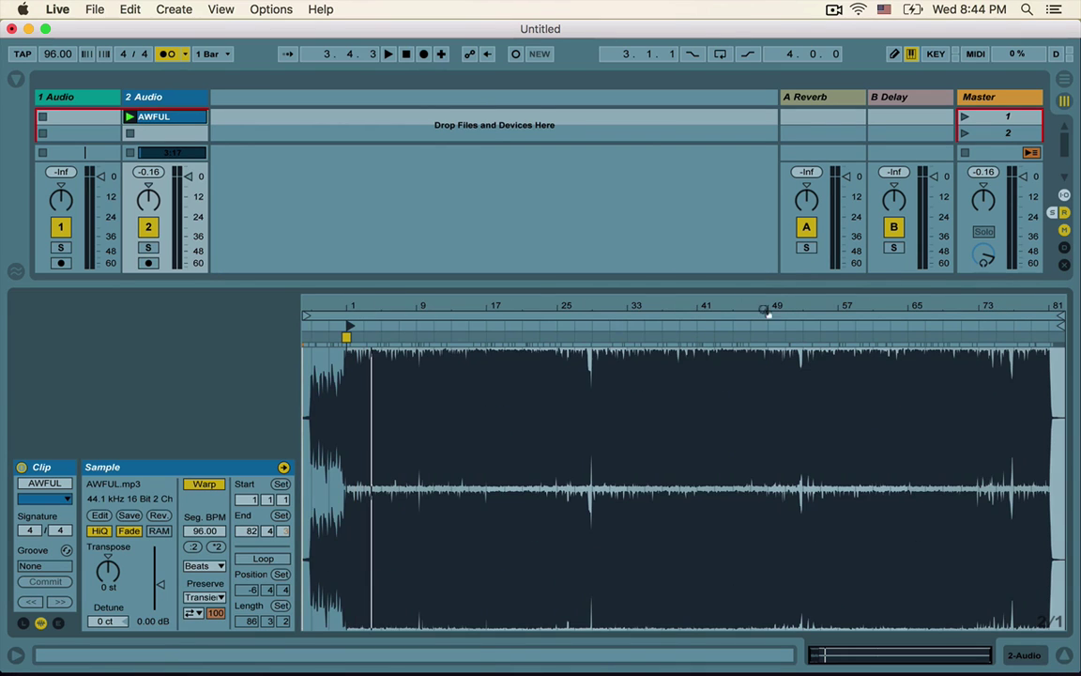
pyautogui.moveTo(957, 302); pyautogui.dragTo(664, 303)
pyautogui.moveTo(905, 302); pyautogui.dragTo(905, 413)
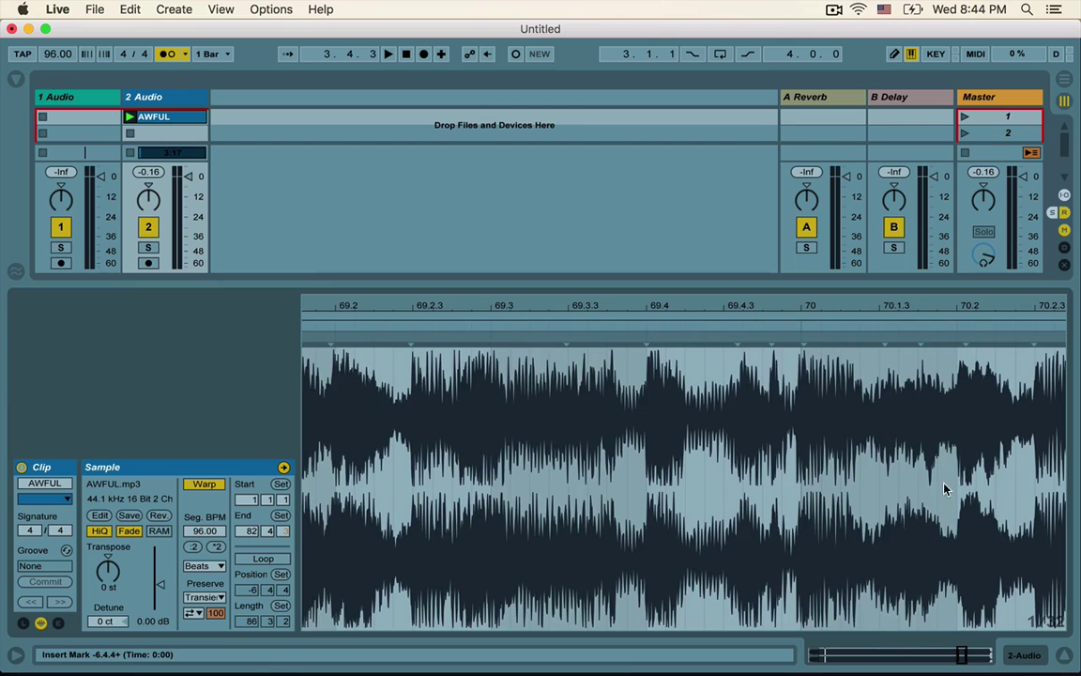
pyautogui.hscroll(5, 945, 489)
pyautogui.hscroll(1, 944, 488)
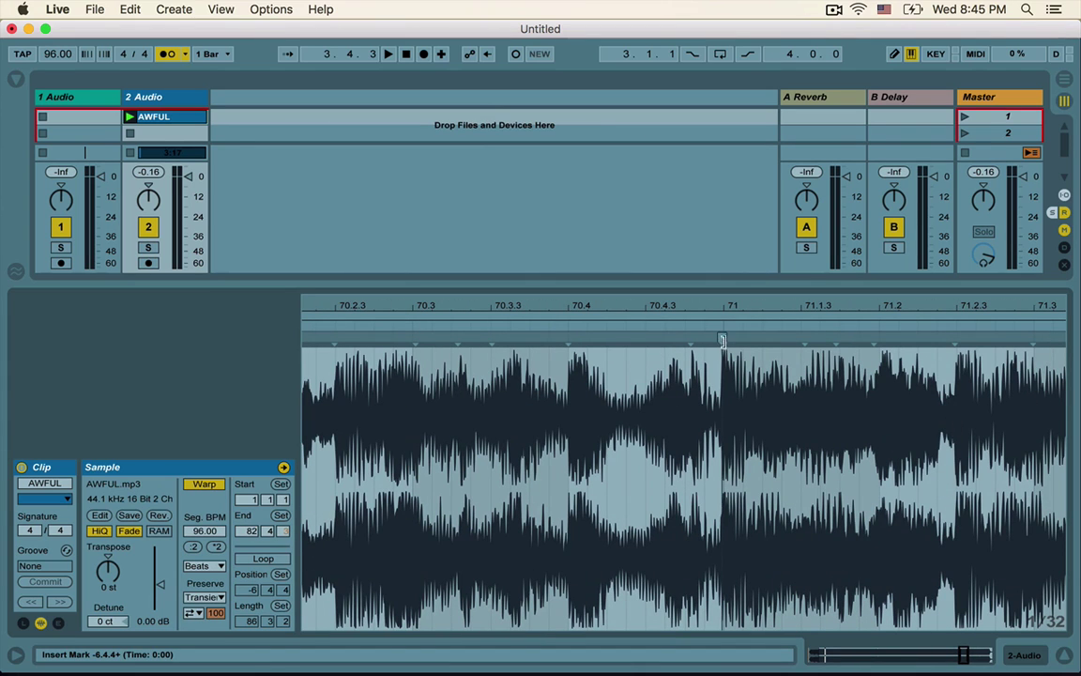
pyautogui.doubleClick(757, 312)
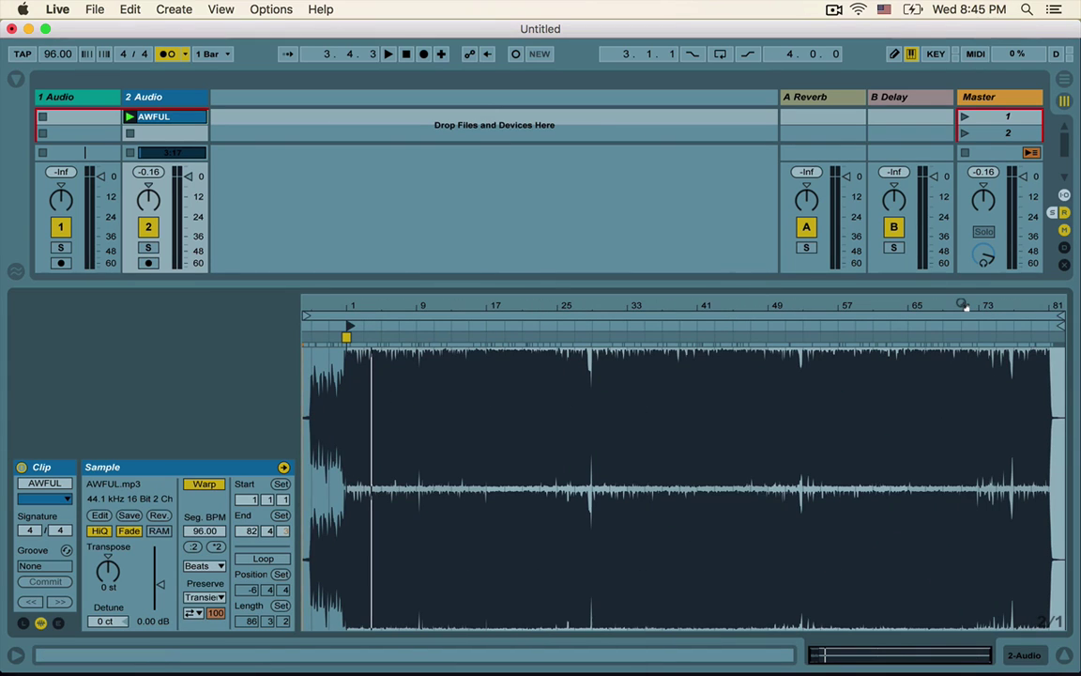
# - Hide and reopen the AWFUL clip's details, then lower the project tempo to 95 BPM
pyautogui.press('super+alt+l')
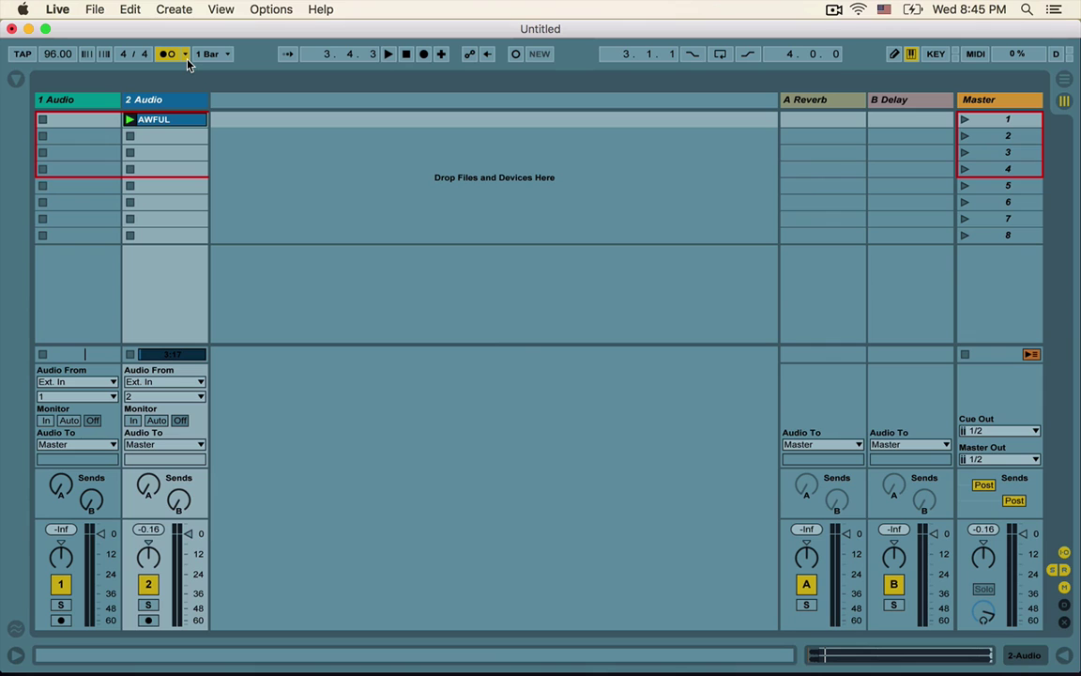
pyautogui.doubleClick(155, 120)
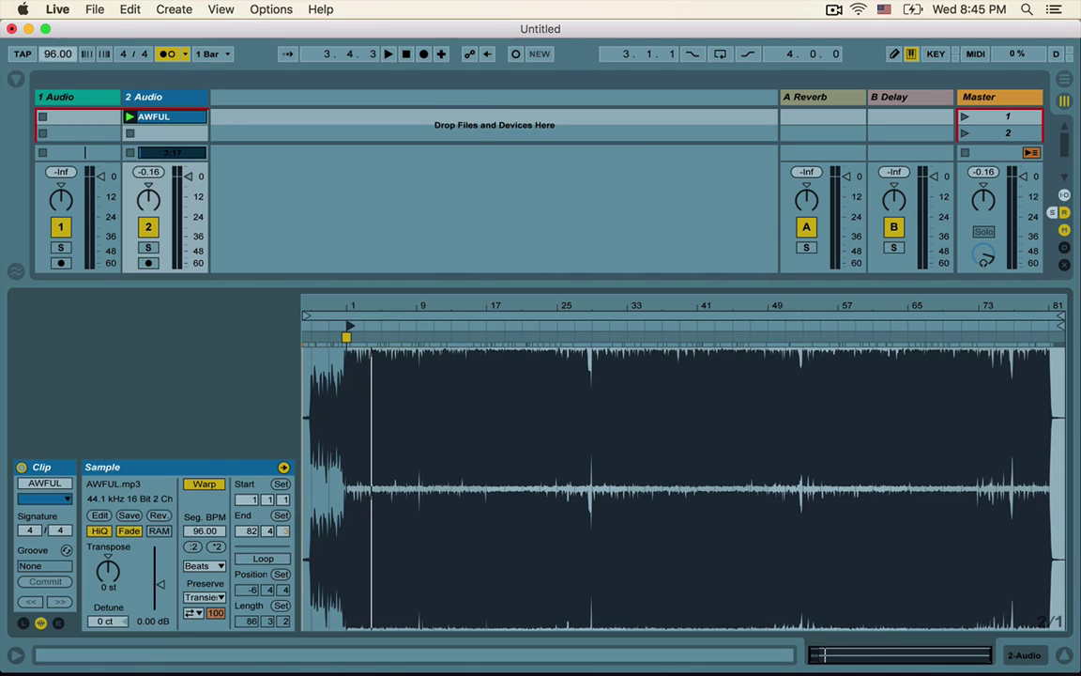
pyautogui.moveTo(57, 53); pyautogui.dragTo(57, 52)
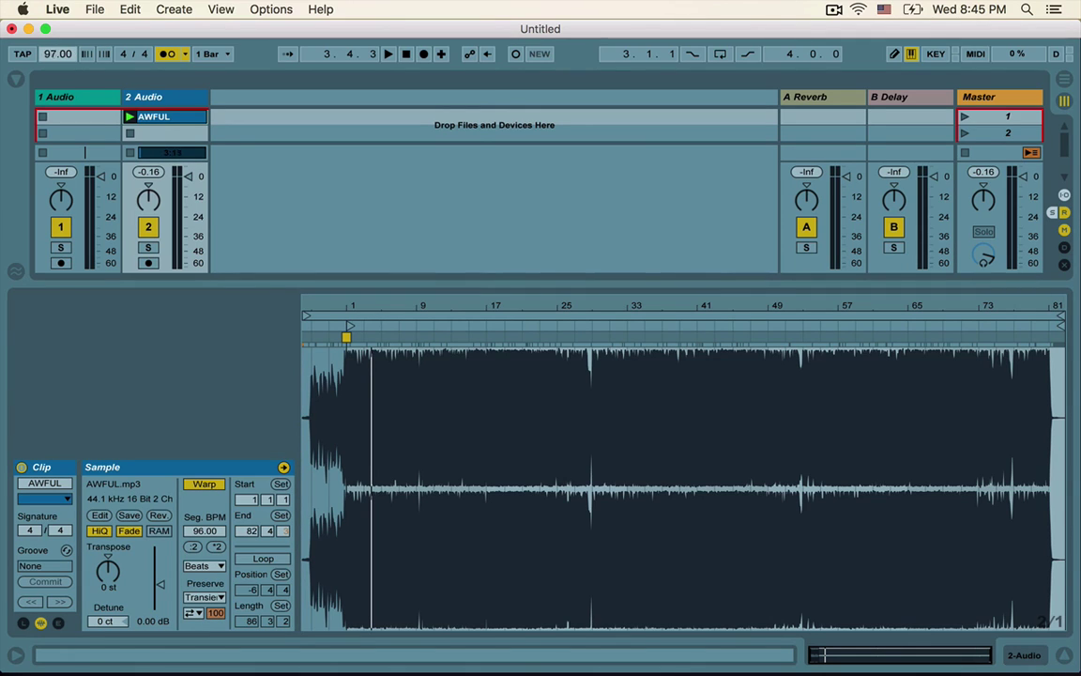
# - Turn the metronome off, sweep the tempo up to 241 and down to 37 BPM, and play
pyautogui.click(166, 53)
pyautogui.moveTo(60, 56)
pyautogui.mouseDown()
pyautogui.moveTo(60, 0)
pyautogui.moveTo(61, 58)
pyautogui.mouseUp()
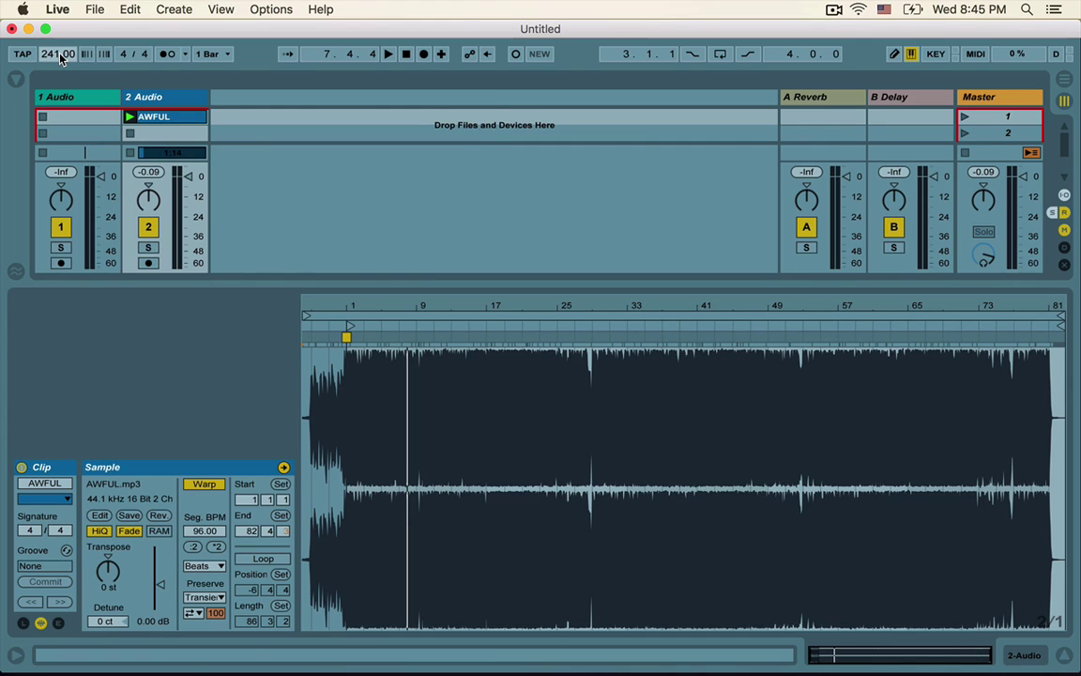
pyautogui.moveTo(61, 57); pyautogui.dragTo(57, 52)
pyautogui.press('space')
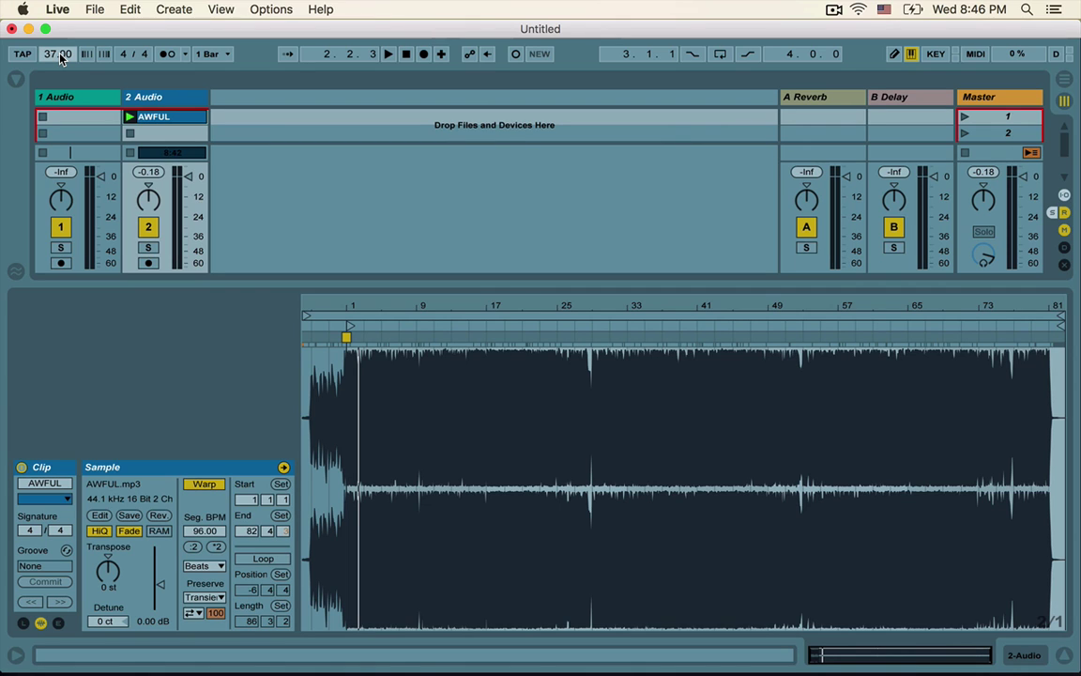
# - Set the AWFUL clip's warp mode to Complex and audition it
pyautogui.click(204, 565)
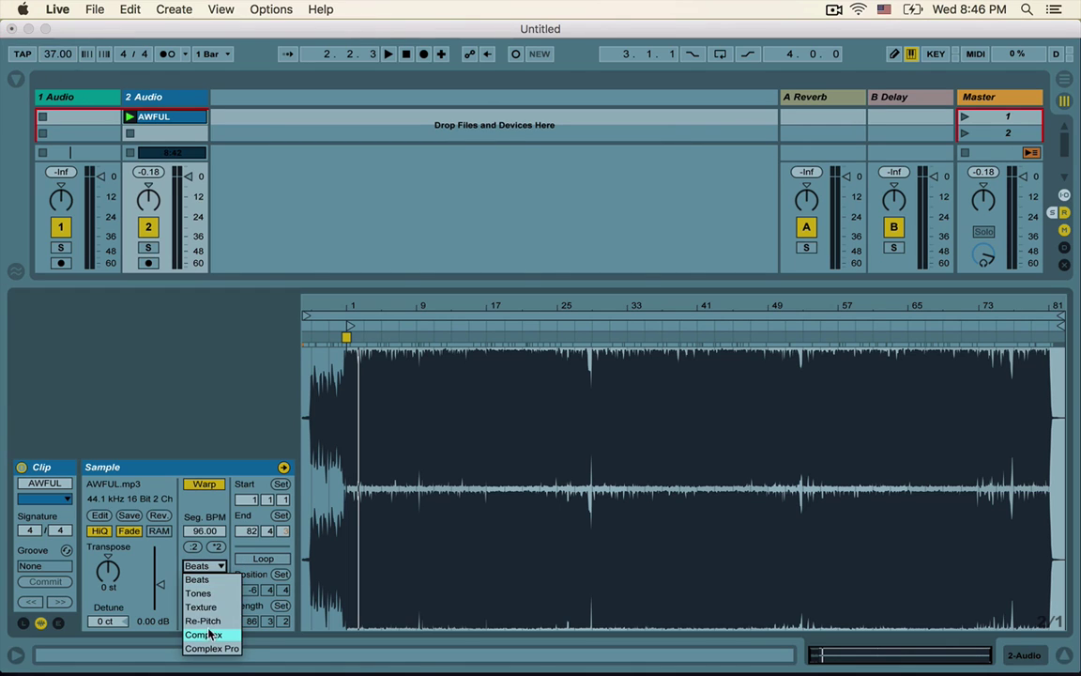
pyautogui.click(208, 635)
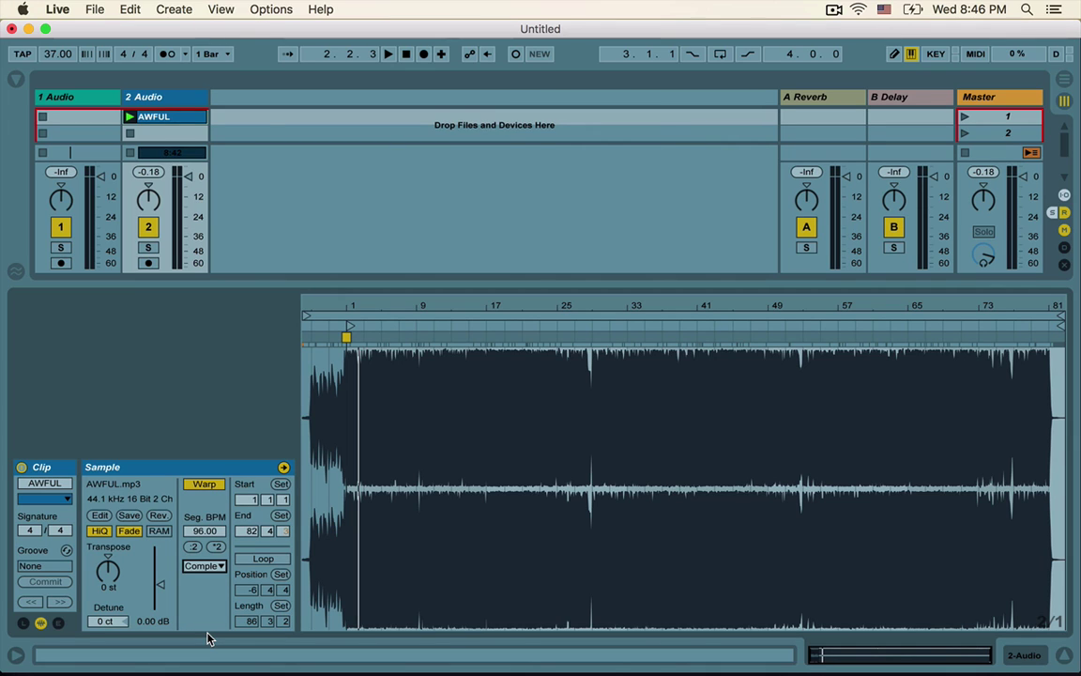
pyautogui.click(219, 566)
pyautogui.click(197, 579)
pyautogui.click(204, 566)
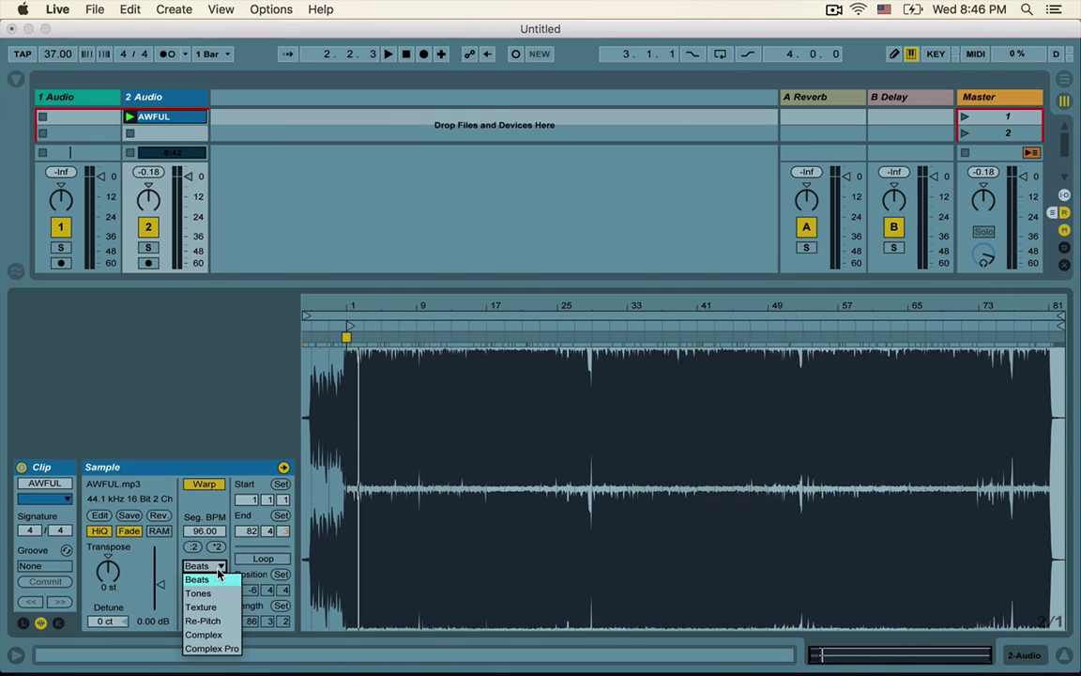
pyautogui.click(210, 636)
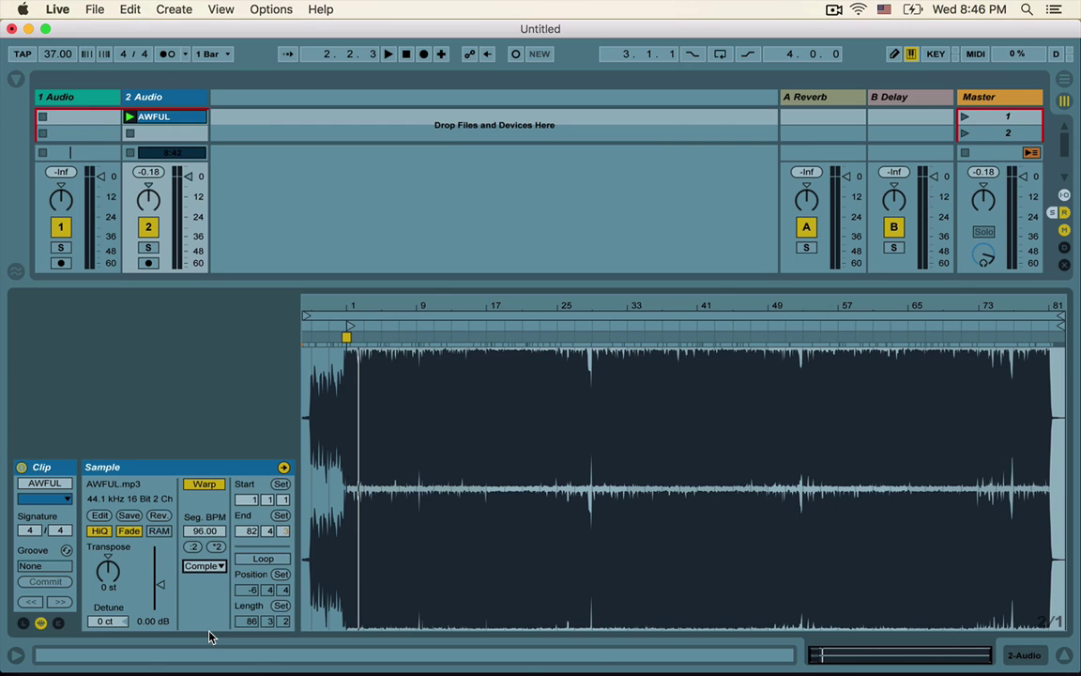
pyautogui.press('space')
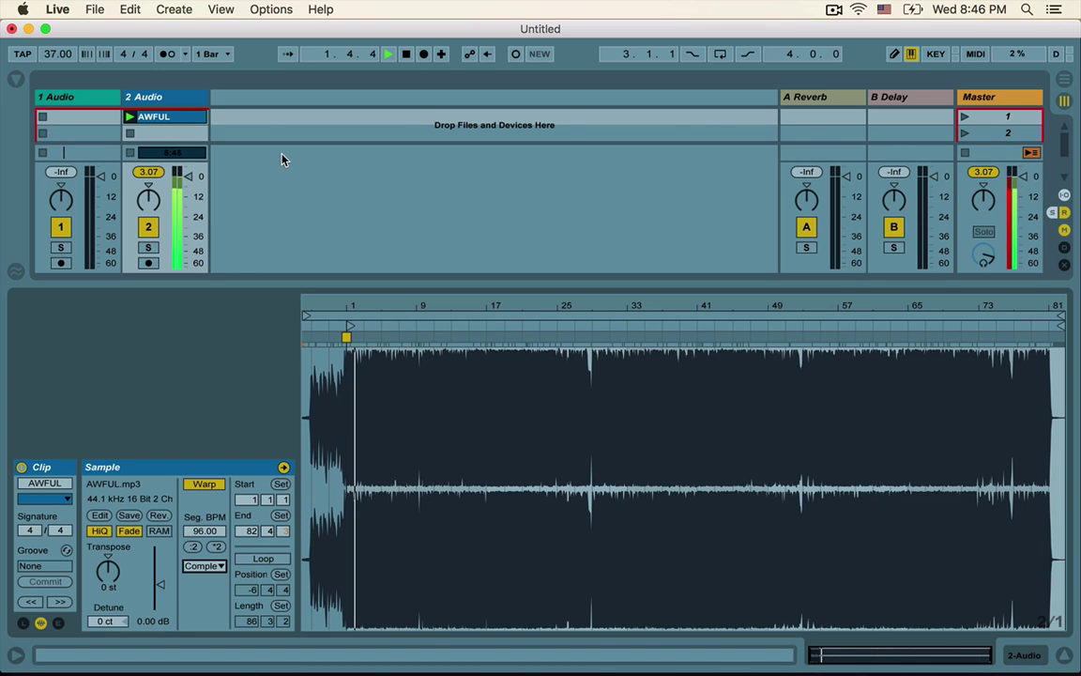
pyautogui.press('space')
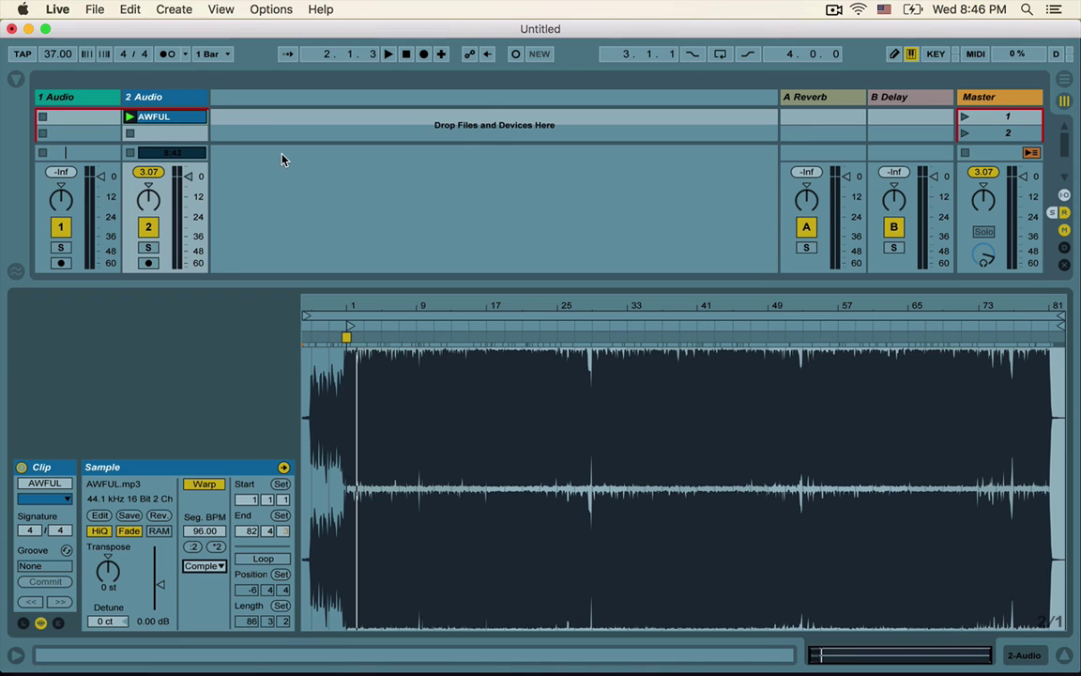
# - Set the project tempo to 77 BPM
pyautogui.click(52, 53)
pyautogui.write('77')
pyautogui.press('Return')
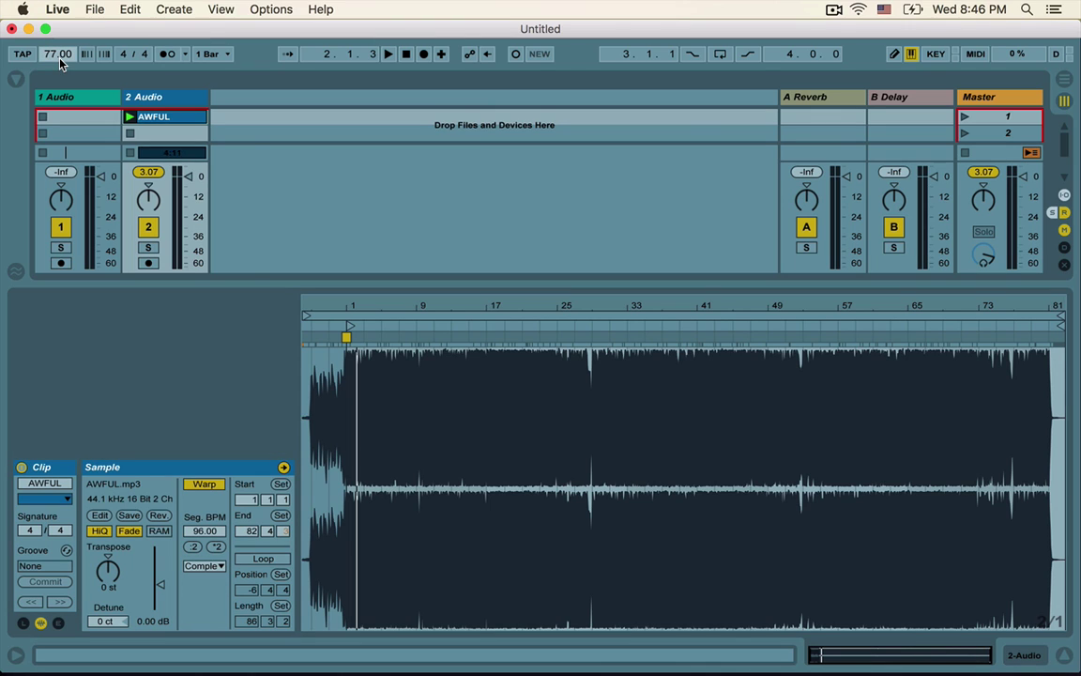